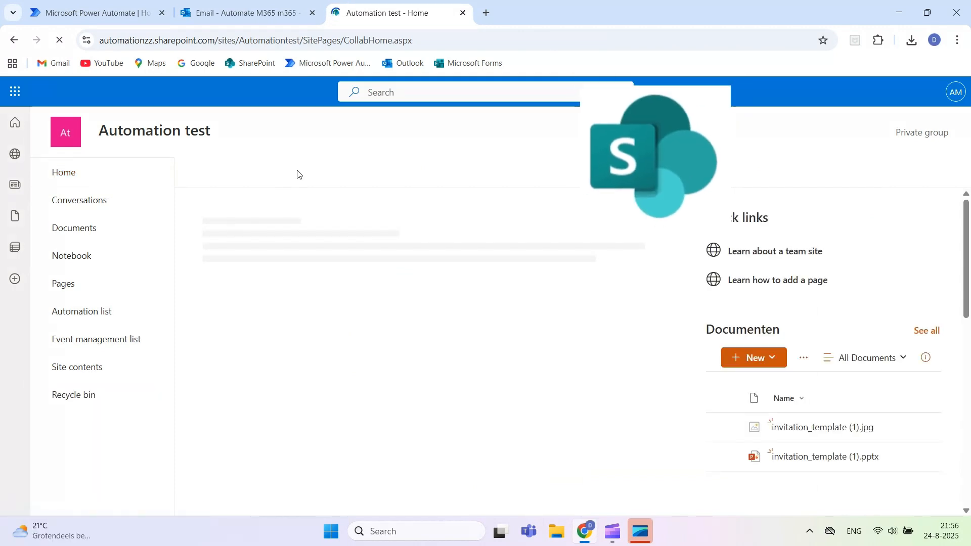
- Open the site's Event management list and sort it by Start time from newer to older
click(78, 340)
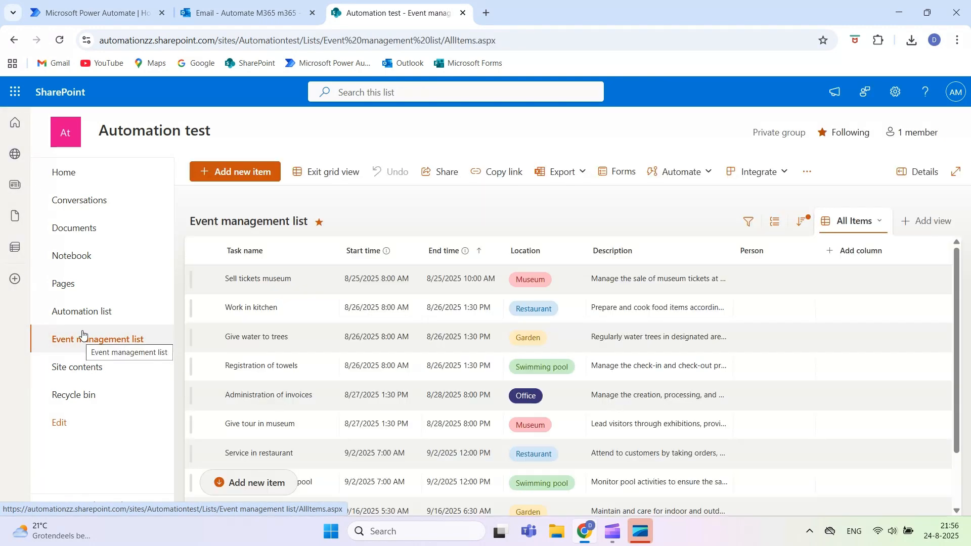
scroll(534, 417, down, 2)
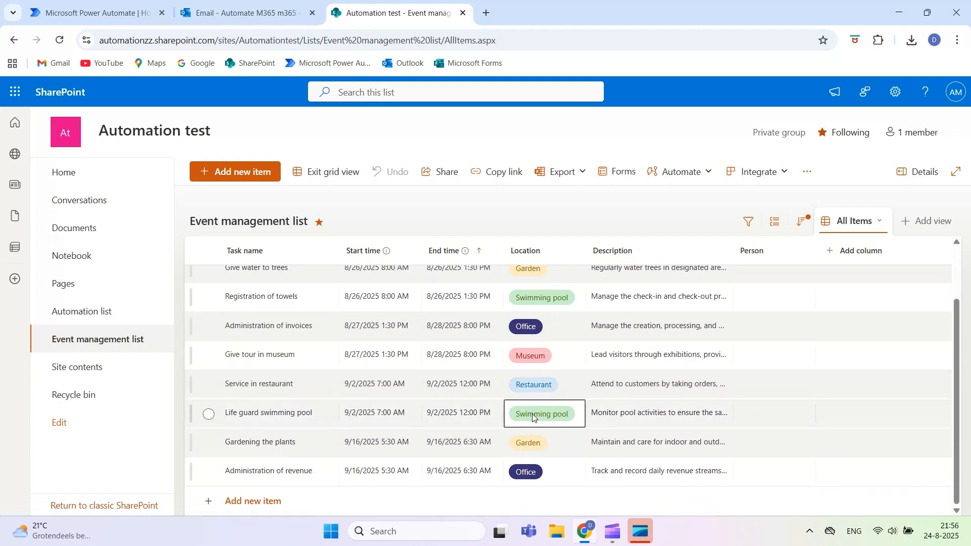
scroll(375, 278, up, 5)
click(367, 251)
click(399, 303)
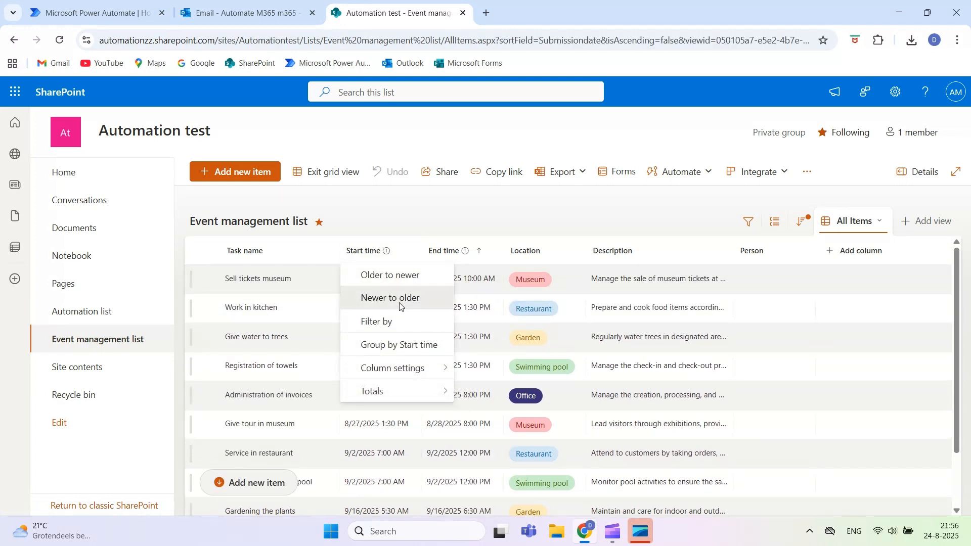
- Filter the list by the Restaurant location and remove that filter again
click(527, 251)
click(553, 322)
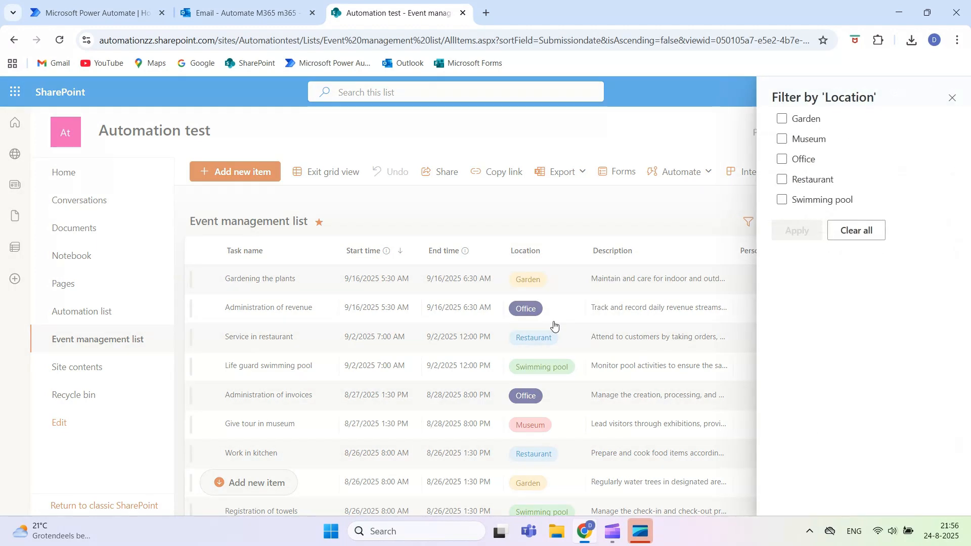
click(781, 179)
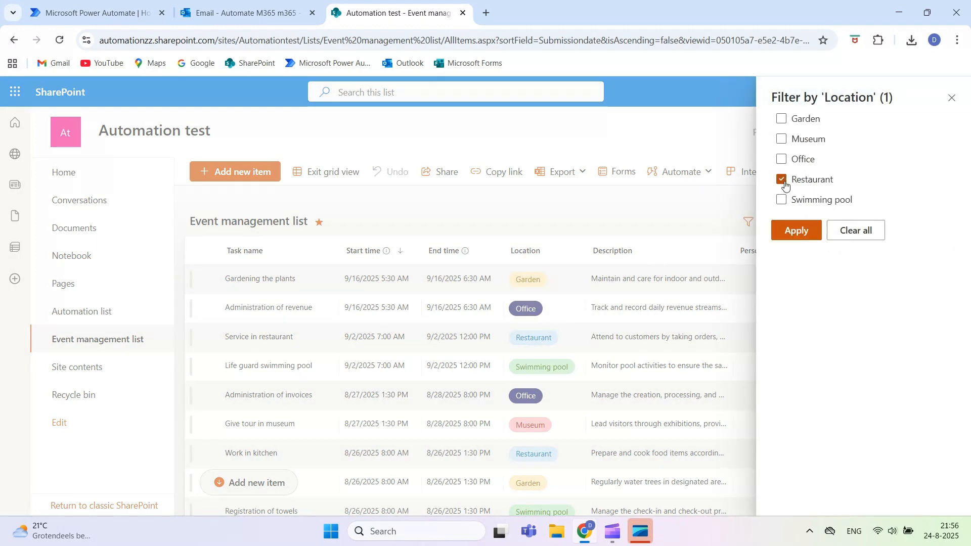
click(799, 232)
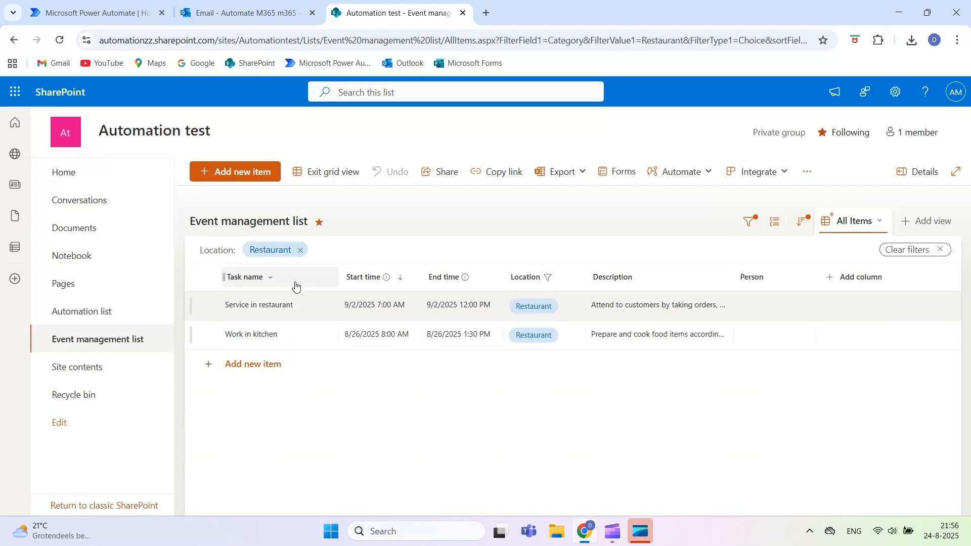
click(300, 252)
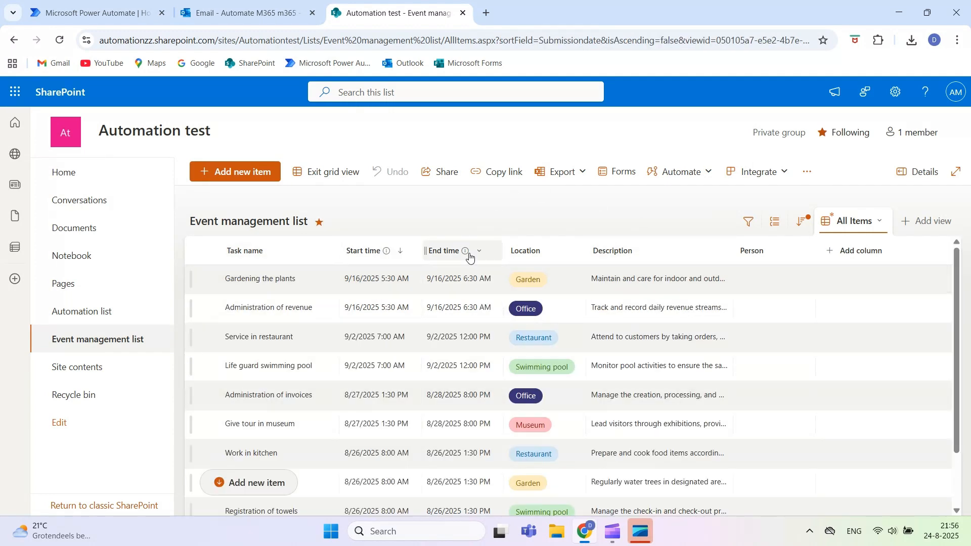
click(601, 436)
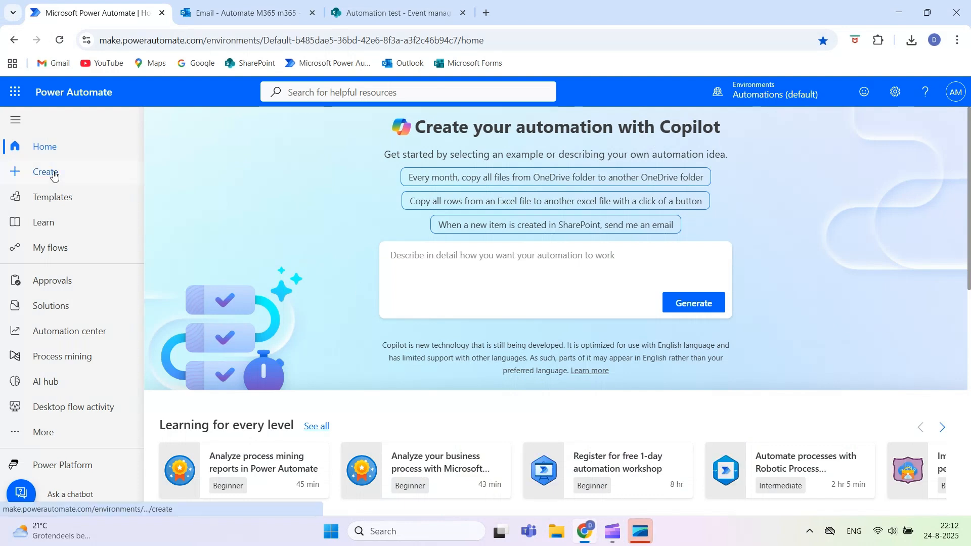
- In Power Automate, create an automated cloud flow named "Event manager flow" with the SharePoint trigger "When an item is created or modified"
click(55, 174)
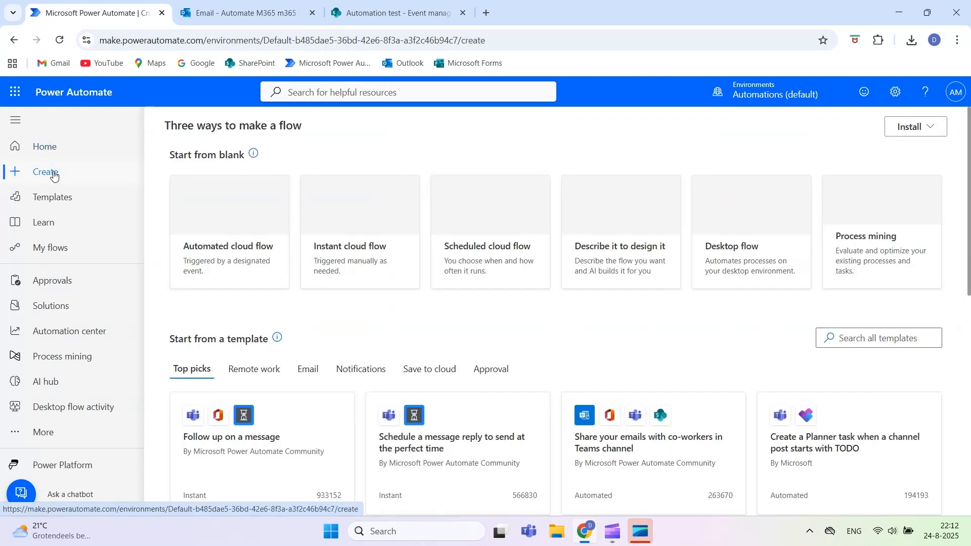
click(239, 230)
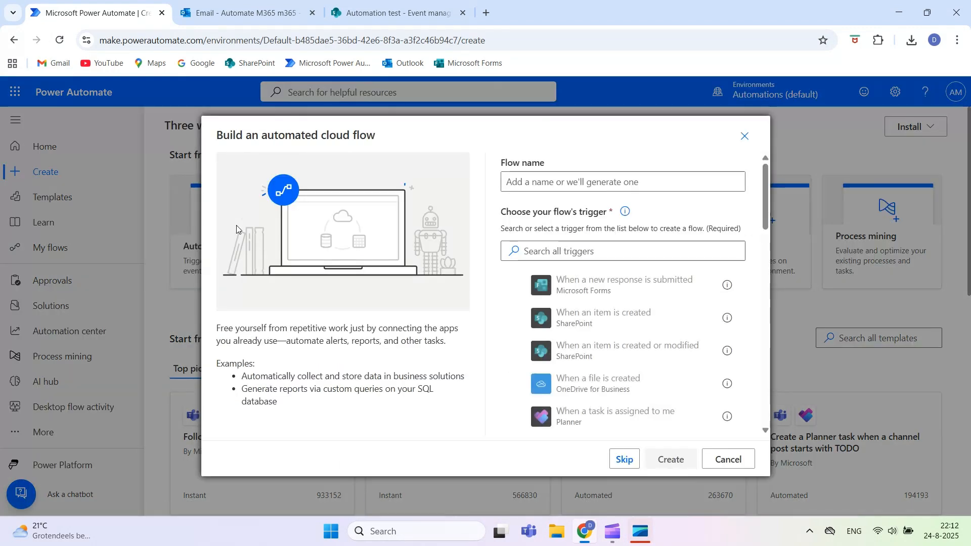
click(558, 182)
text(E)
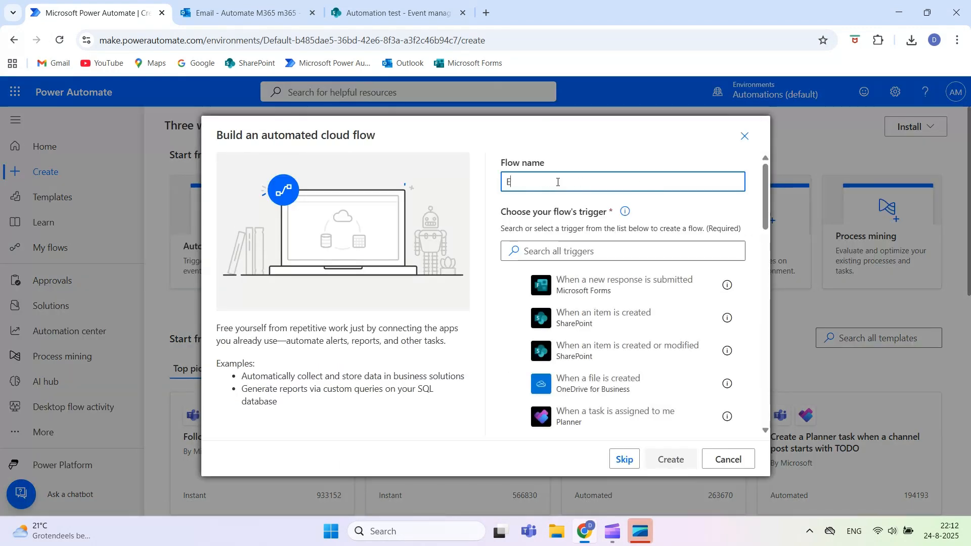
text(vent mana)
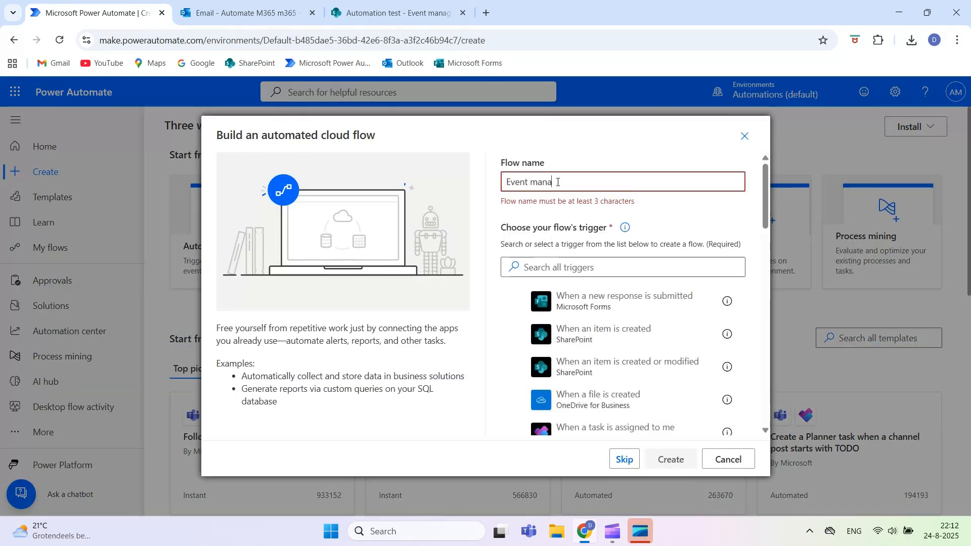
text(ger flow)
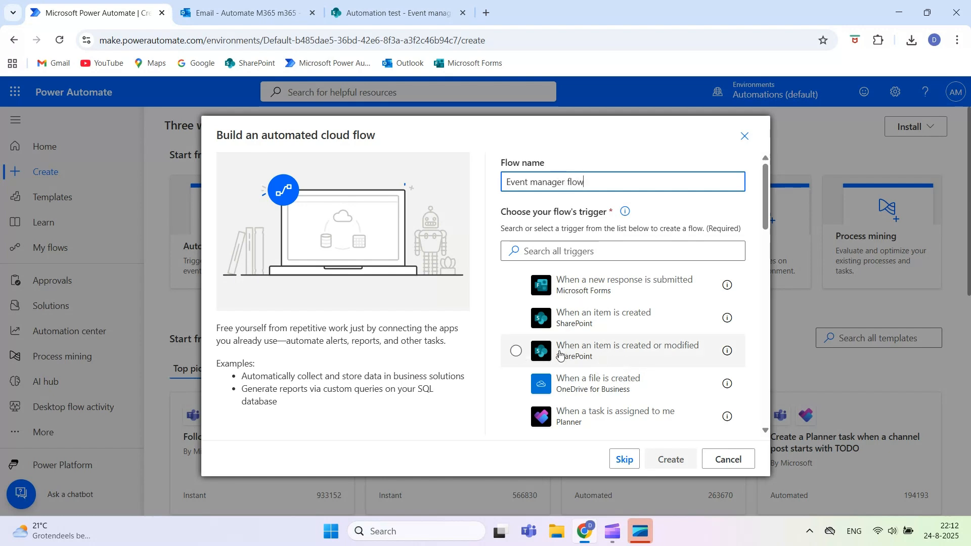
click(531, 354)
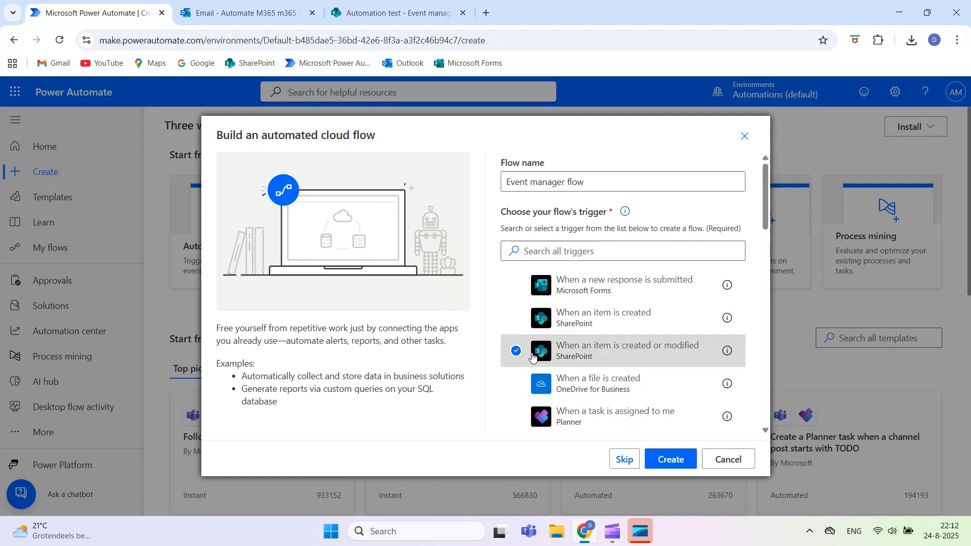
click(668, 458)
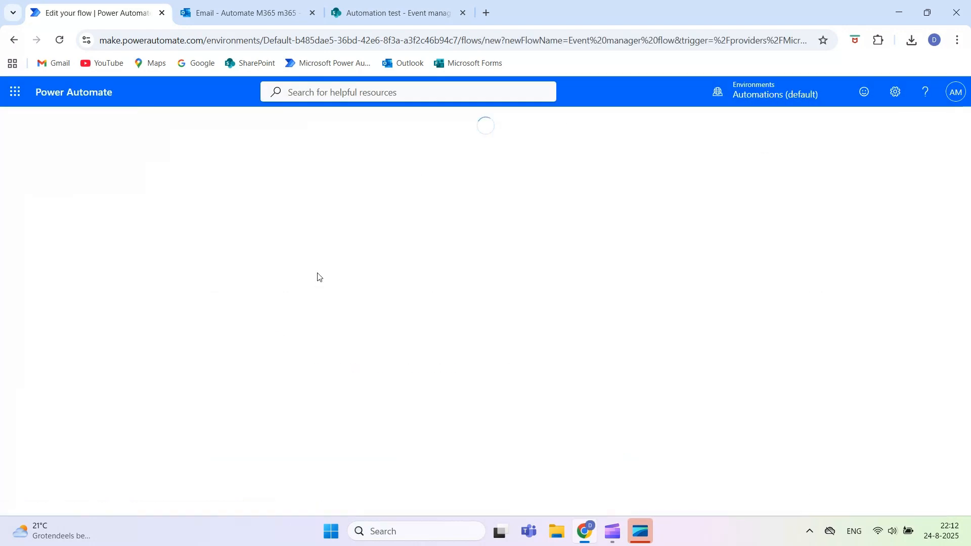
- Point the trigger to the Automation test site and the Event management list
click(507, 169)
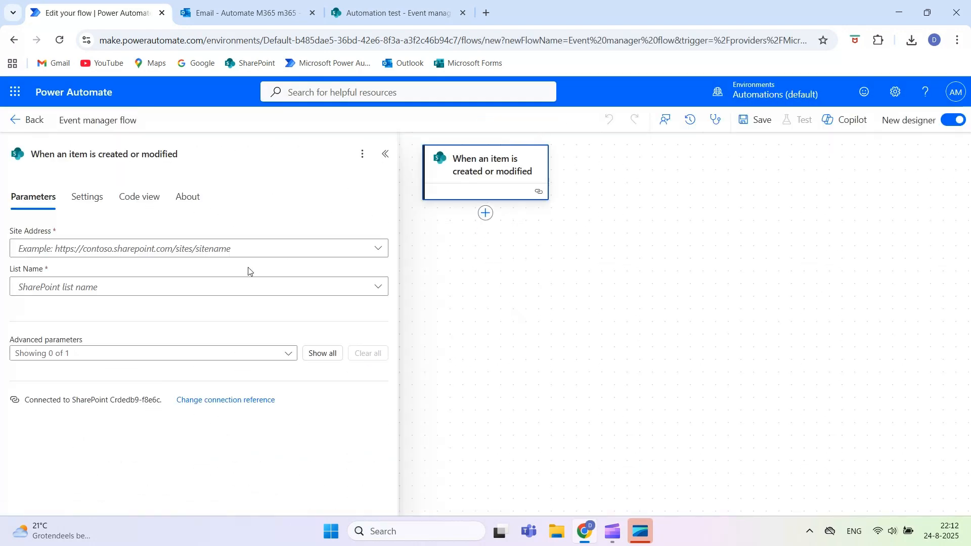
click(368, 247)
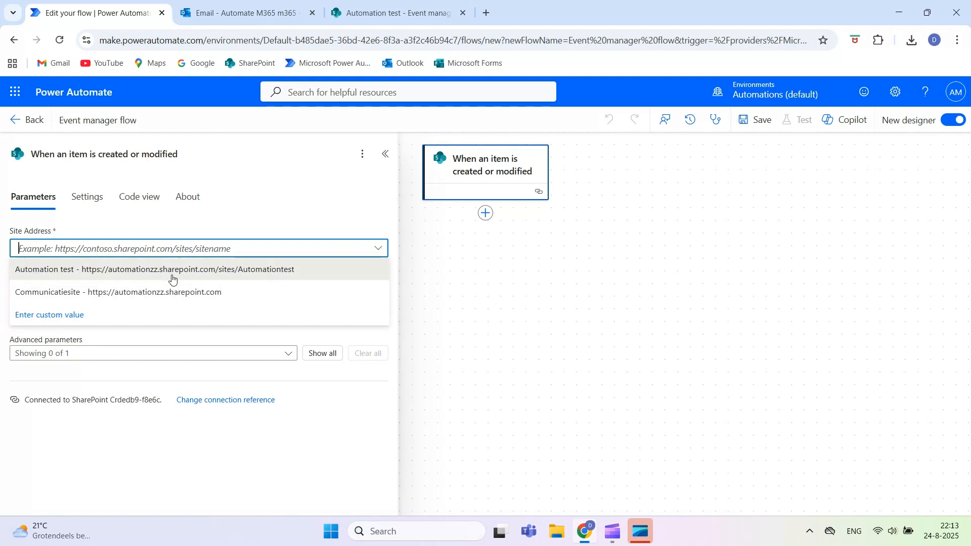
click(172, 279)
click(213, 287)
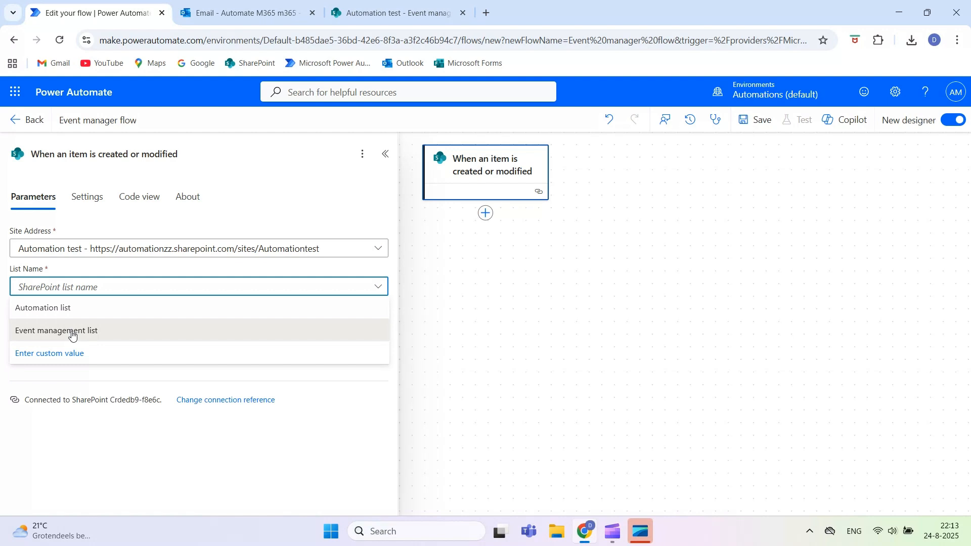
click(72, 334)
- Add a Condition action directly after the trigger
click(486, 214)
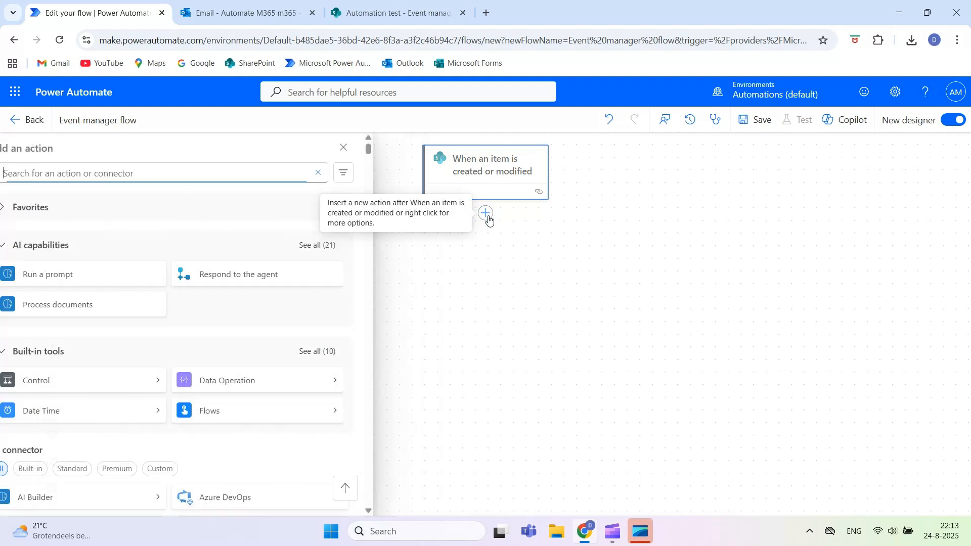
text(condition)
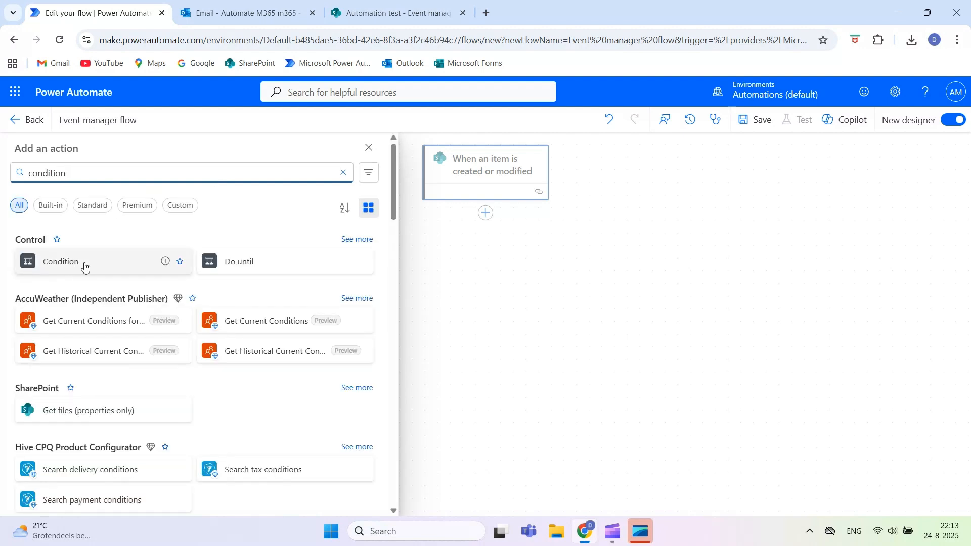
click(88, 267)
- Set the condition to Person "is equal to" with an empty comparison value, using the trigger's dynamic content
click(115, 292)
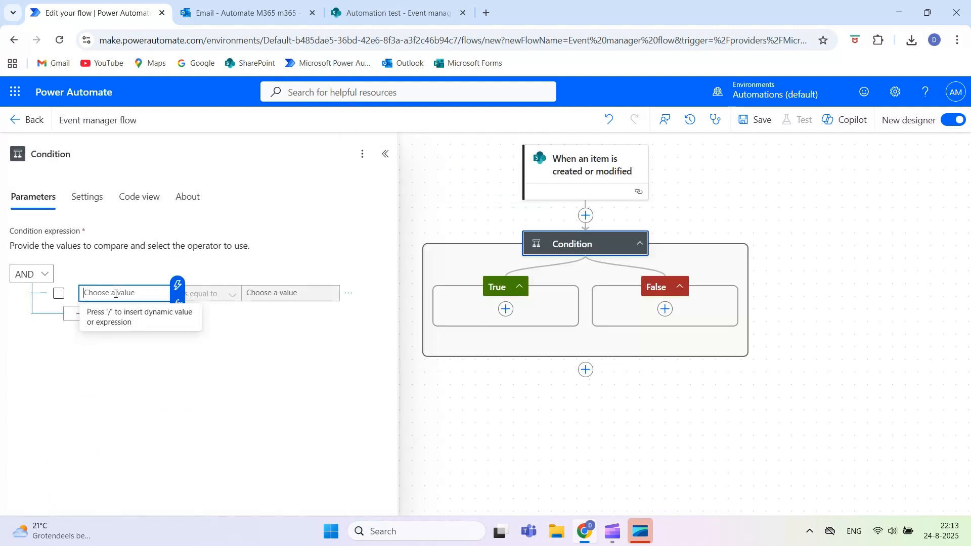
click(178, 288)
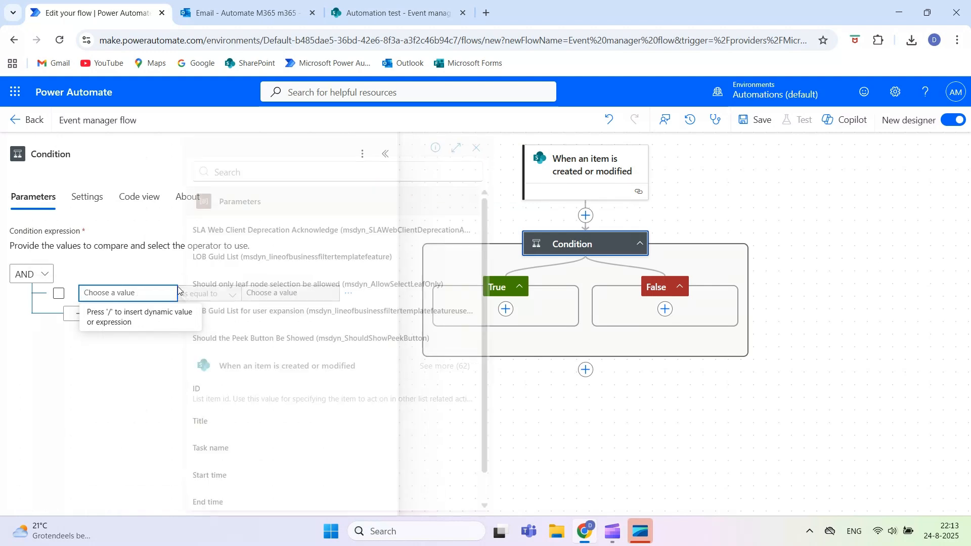
text(person)
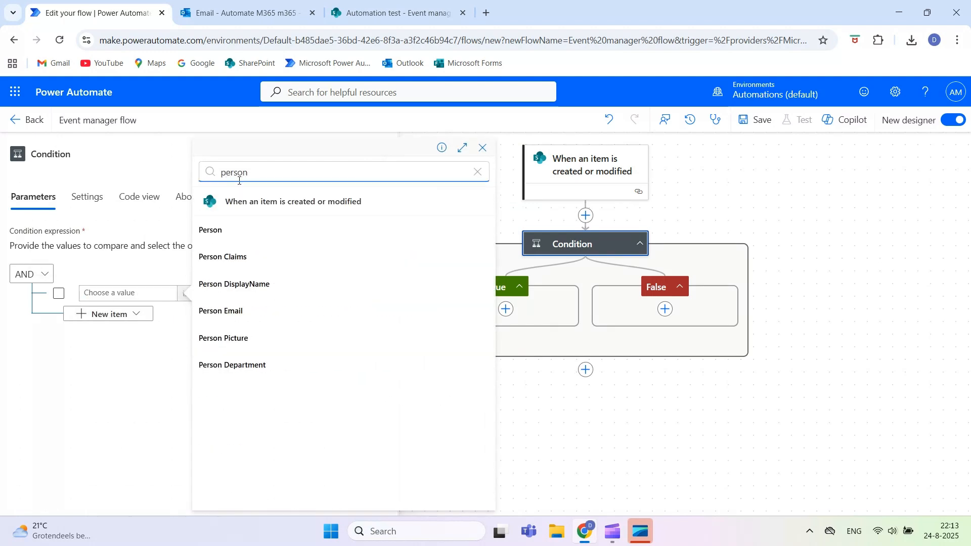
click(231, 230)
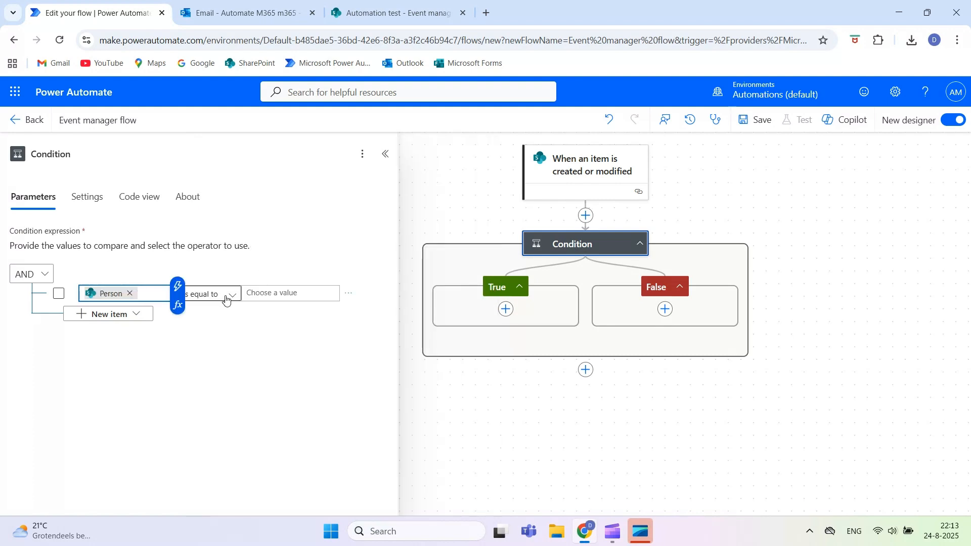
click(228, 298)
click(263, 303)
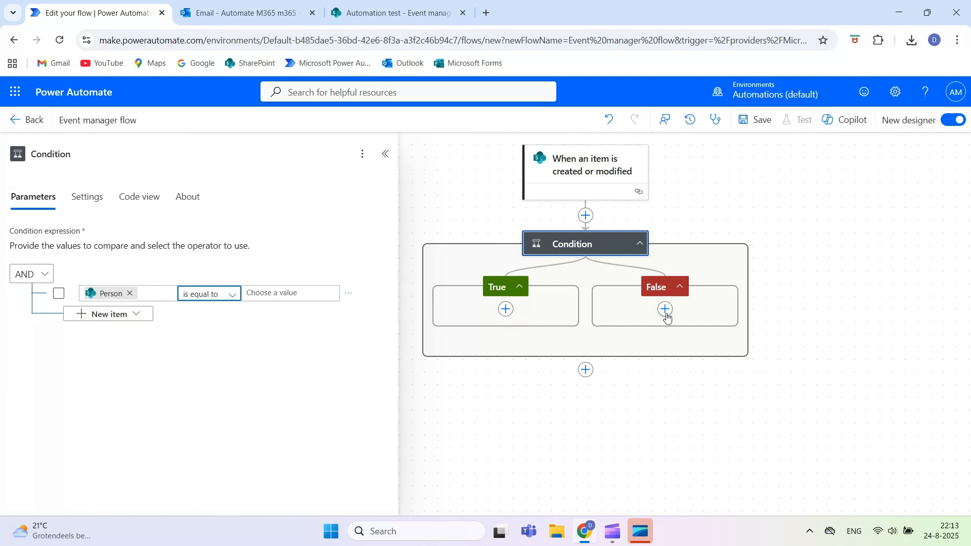
click(663, 418)
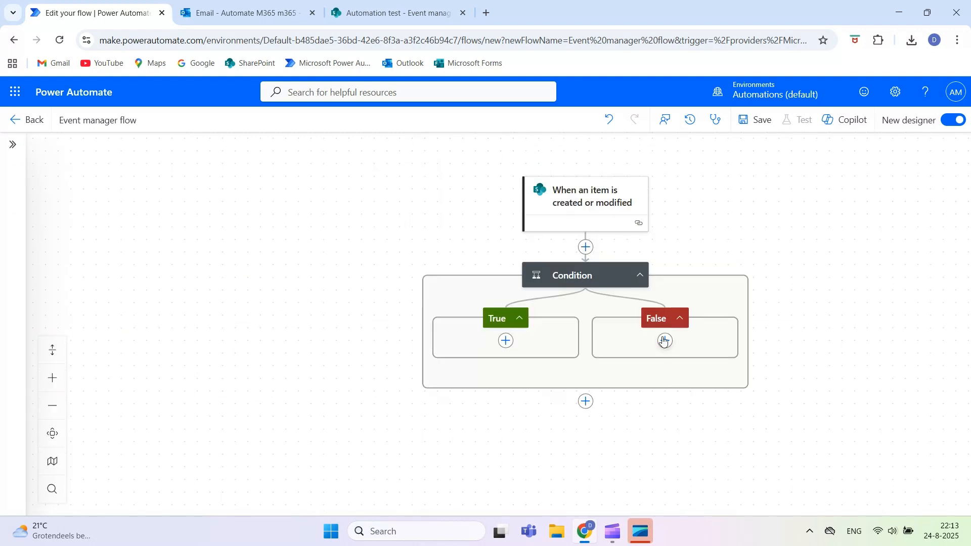
- Add the Office 365 Outlook action "Create event (V4)" to the condition's False branch
click(665, 342)
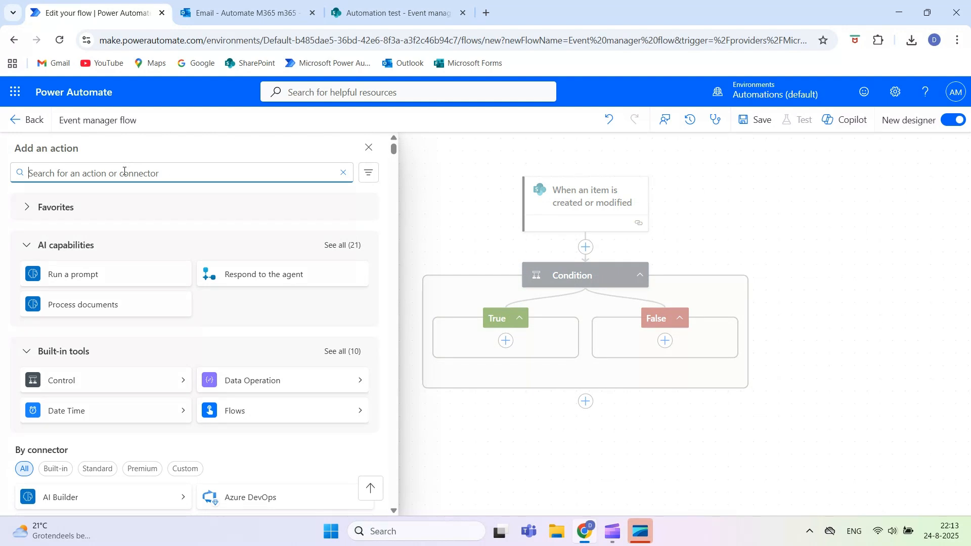
text(crea)
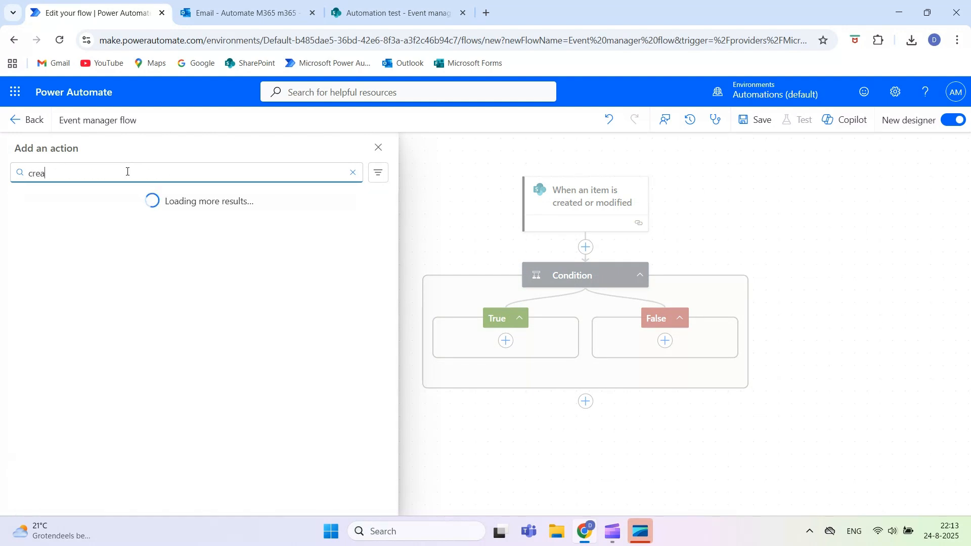
text(te event)
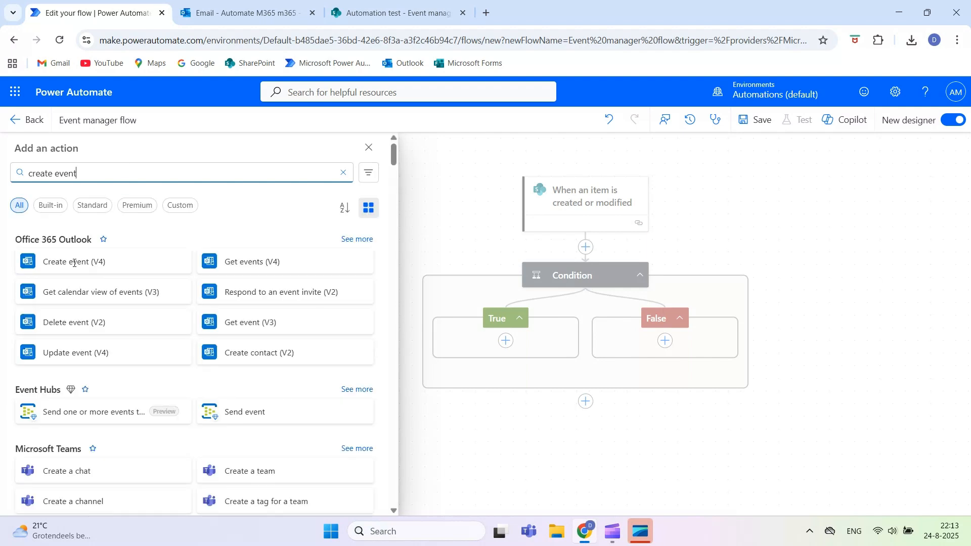
click(74, 267)
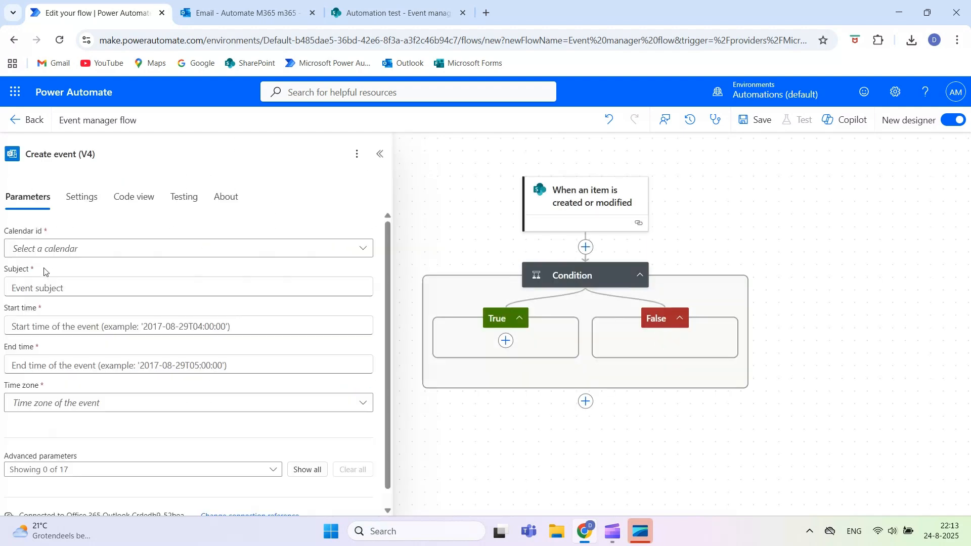
- Set the event's calendar to Calendar and its subject to the dynamic value Task name
click(75, 249)
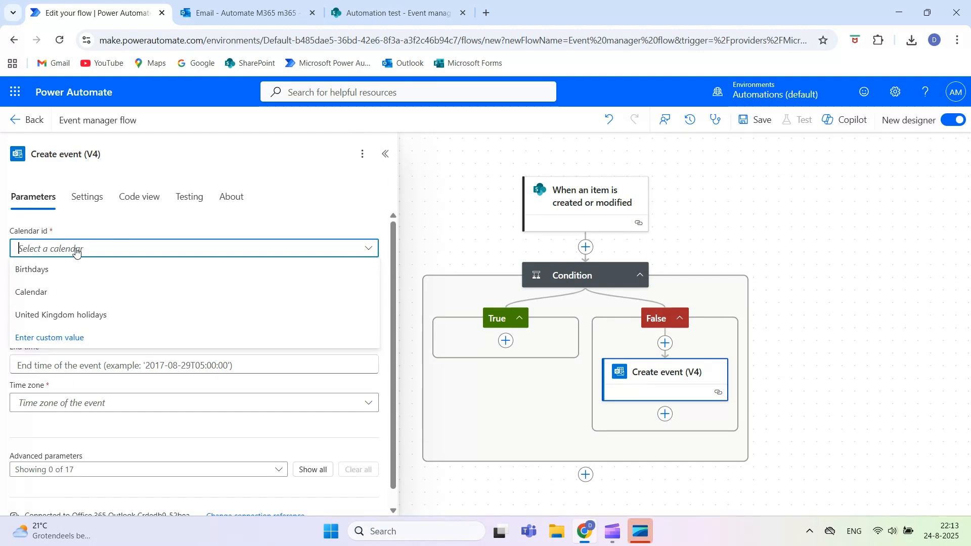
click(67, 291)
click(202, 288)
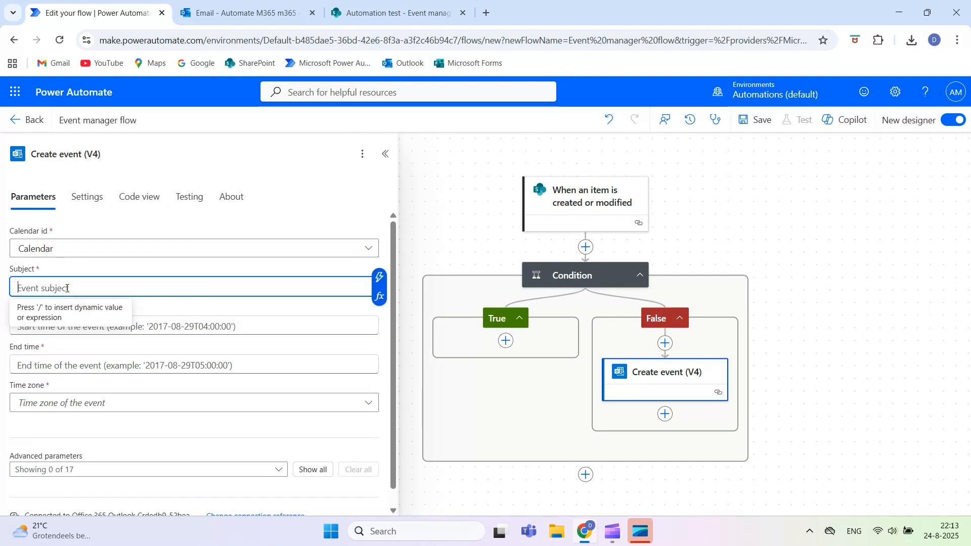
click(378, 277)
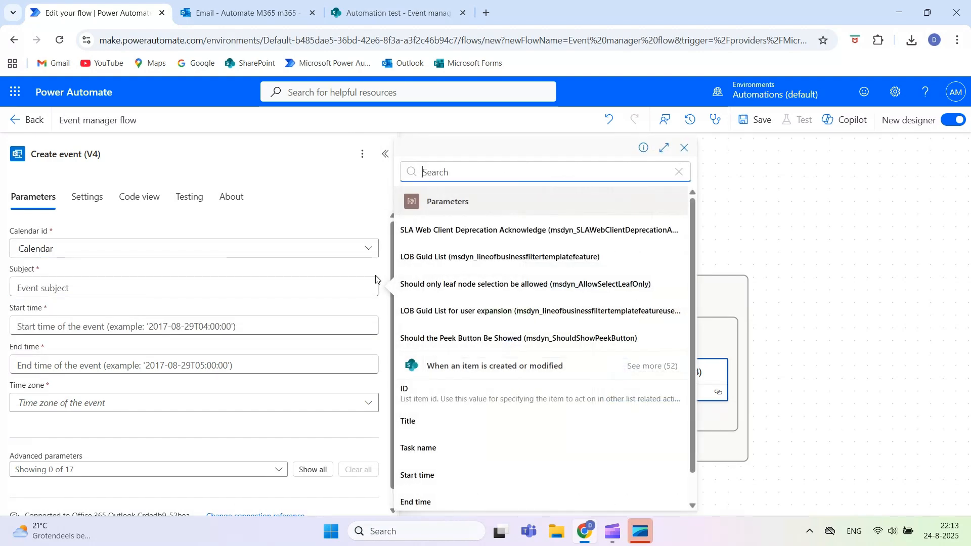
click(439, 457)
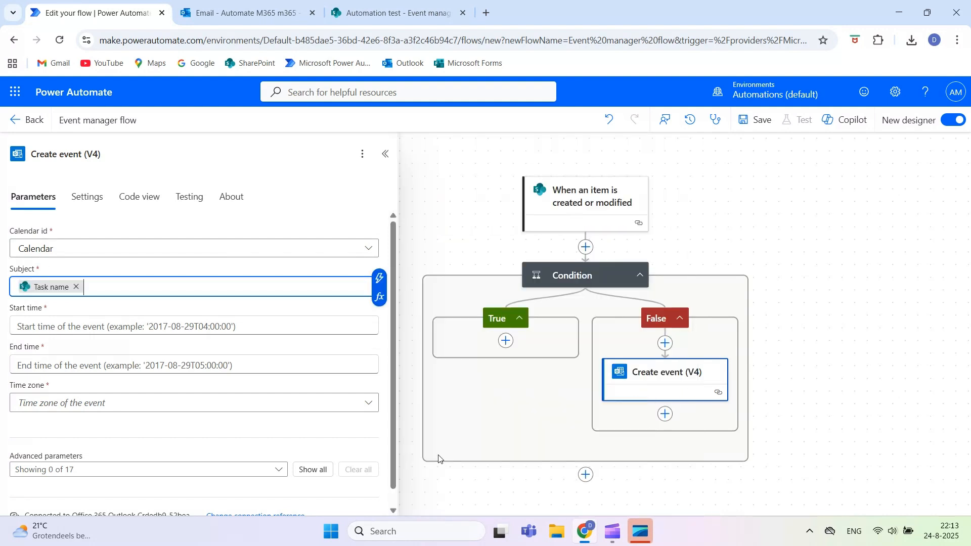
- Start a formatDateTime() expression for the event's Start time
click(177, 326)
click(378, 316)
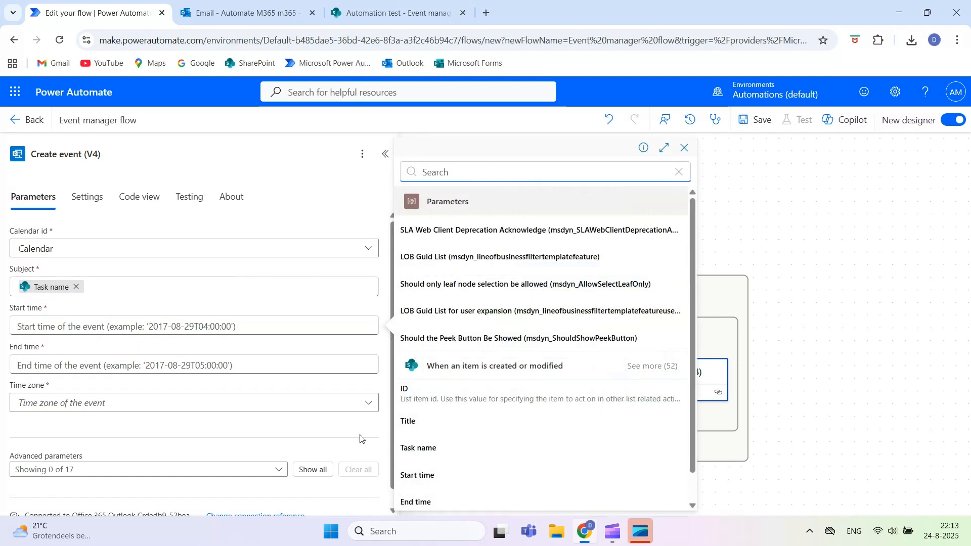
click(211, 322)
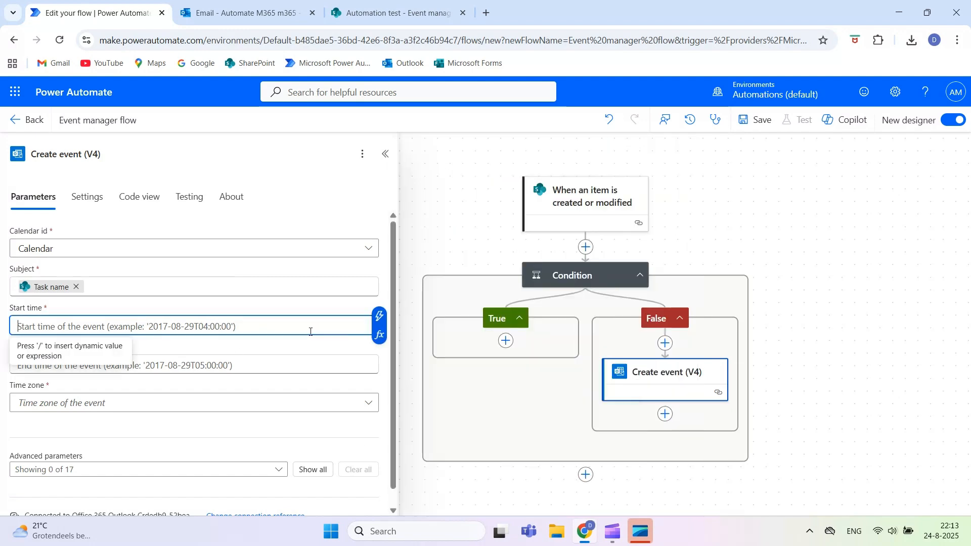
click(380, 335)
click(446, 173)
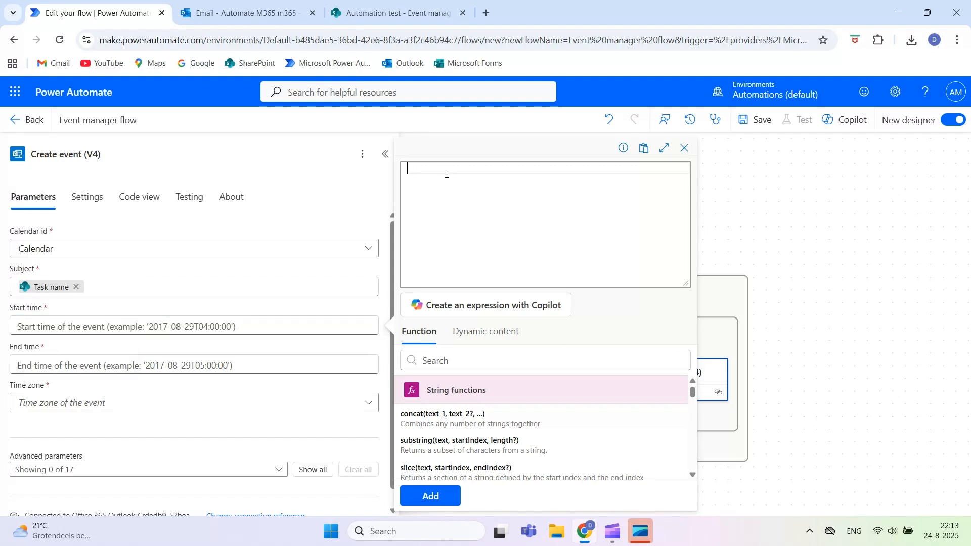
text(format)
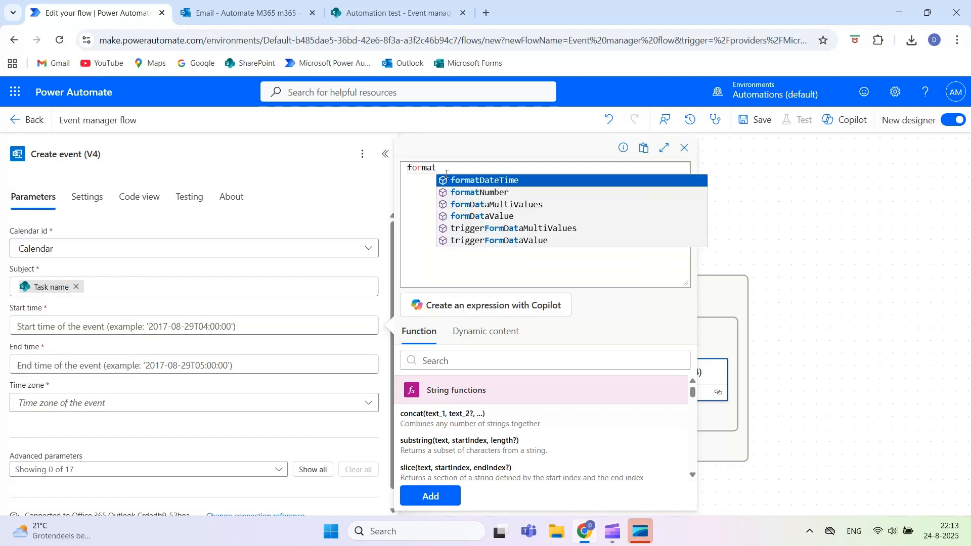
click(449, 181)
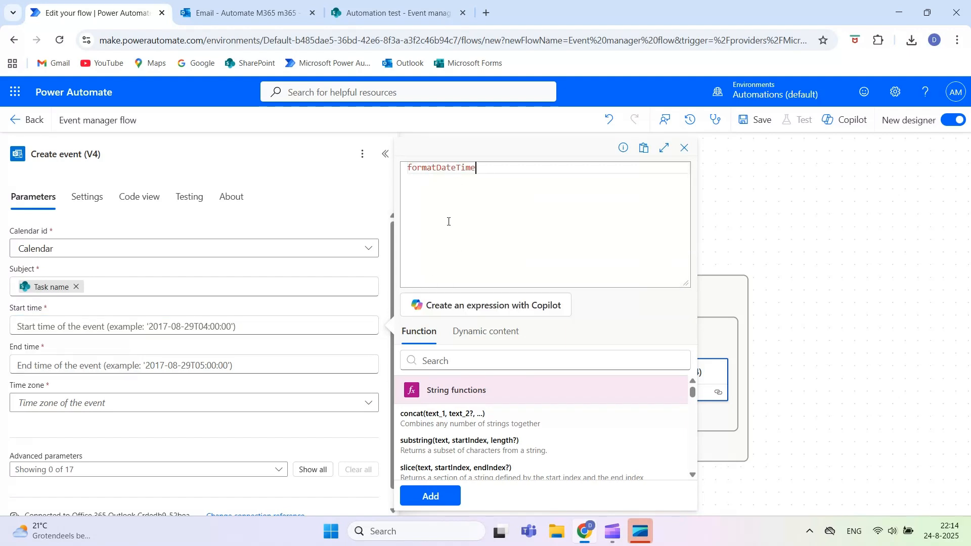
text(()
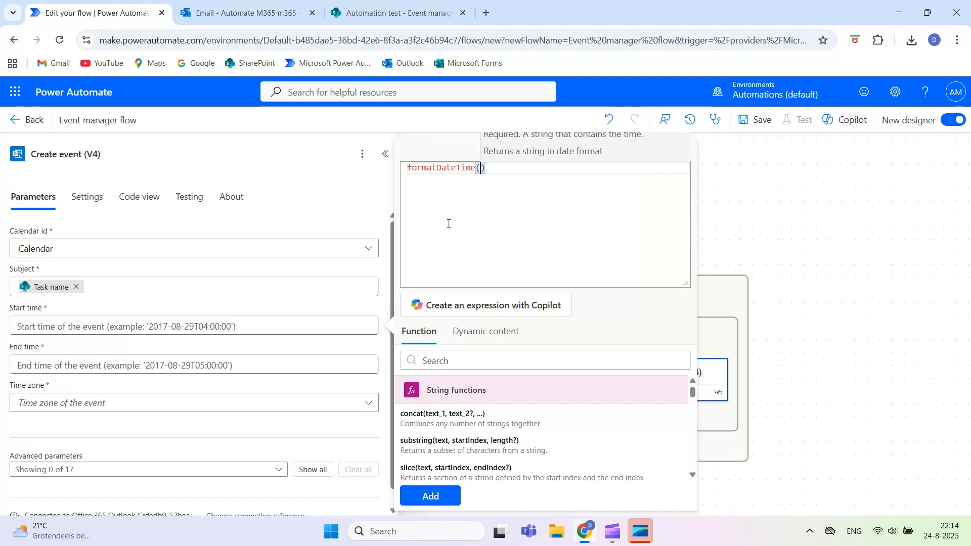
- Complete the Start time expression with the trigger's Start time value and the format 'yyyy-MM-ddTHH:mm:ss', and add it to the event
click(475, 333)
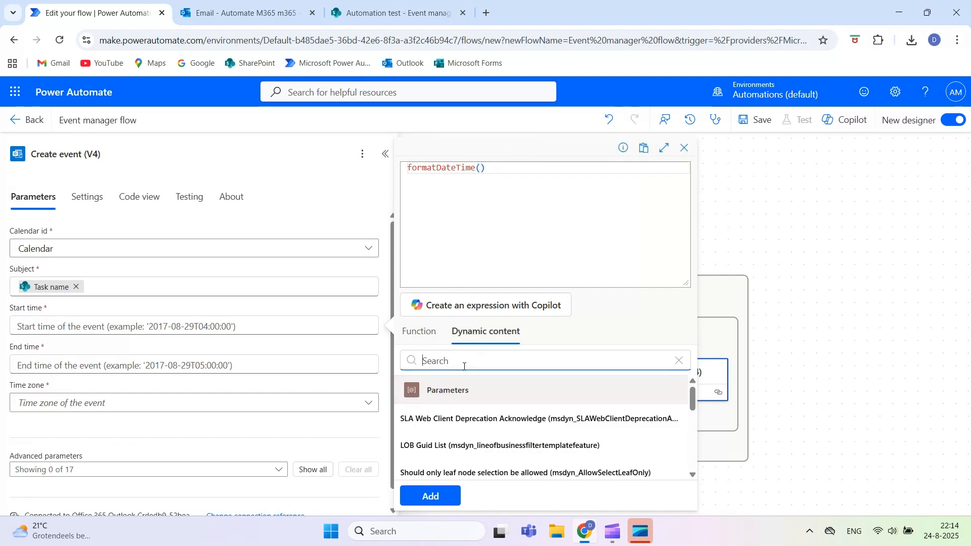
text(start)
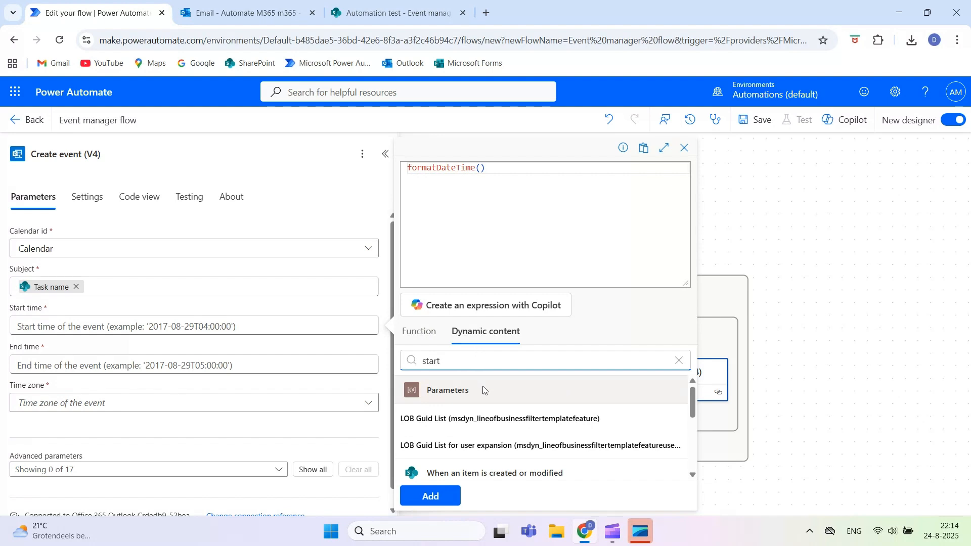
text( t)
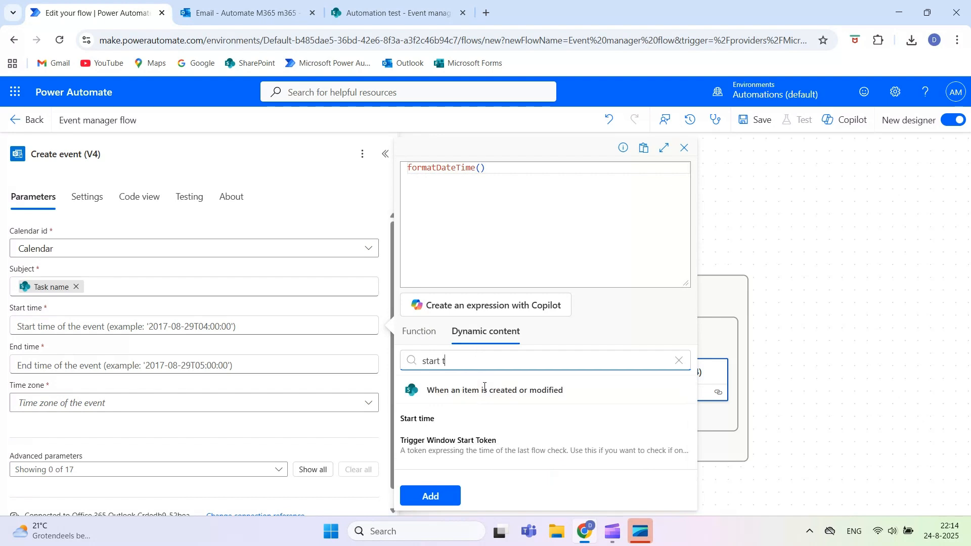
click(427, 423)
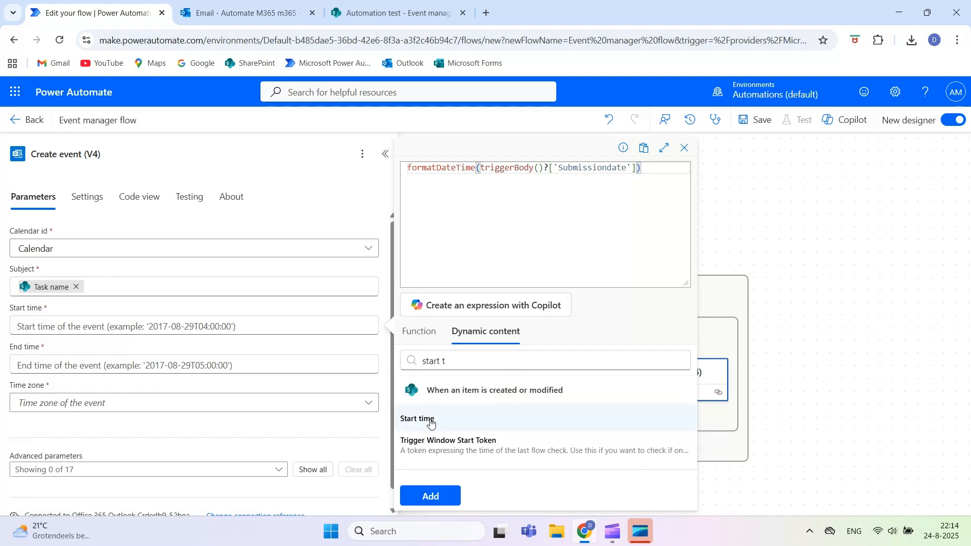
text(,)
text('yyyy-MM-ddTHH:mm:ss')
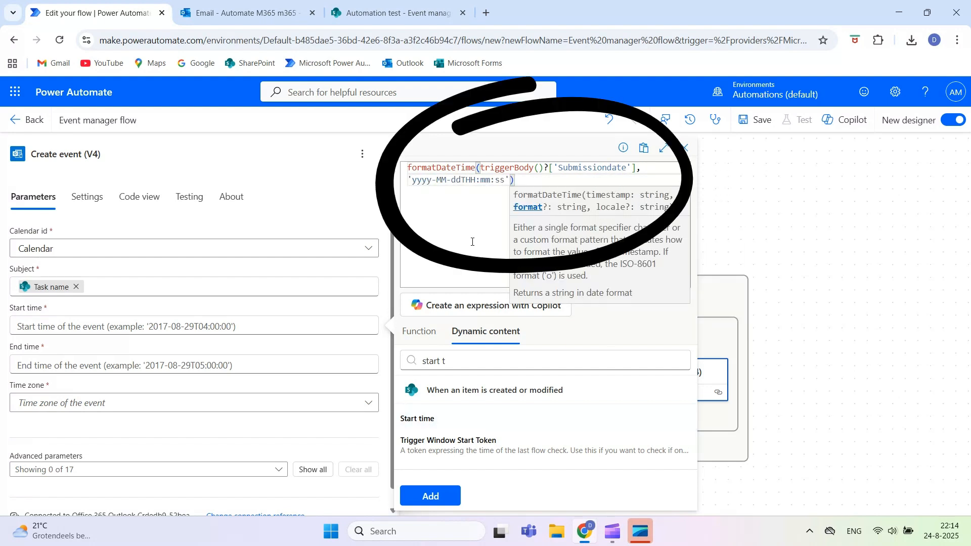
click(433, 496)
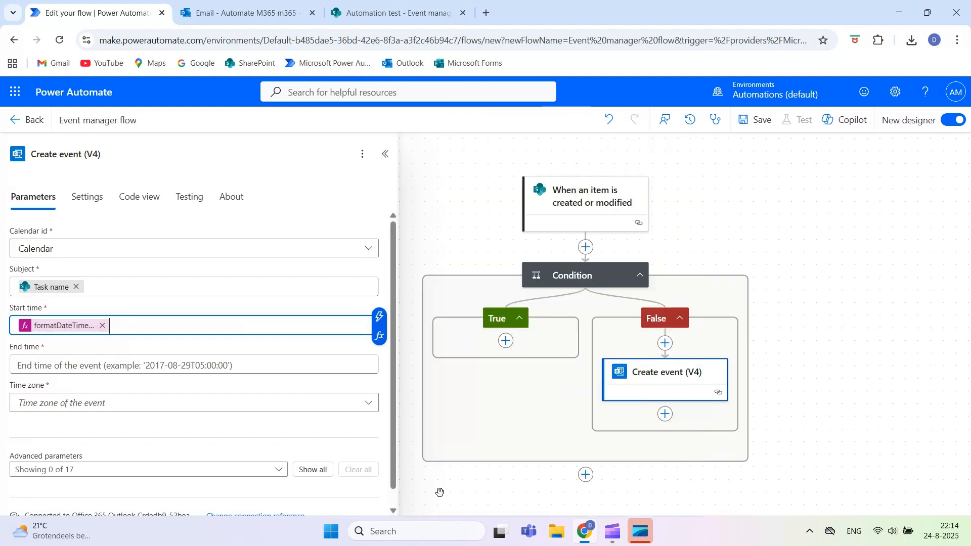
- Start a formatDateTime() expression for the event's End time
click(136, 361)
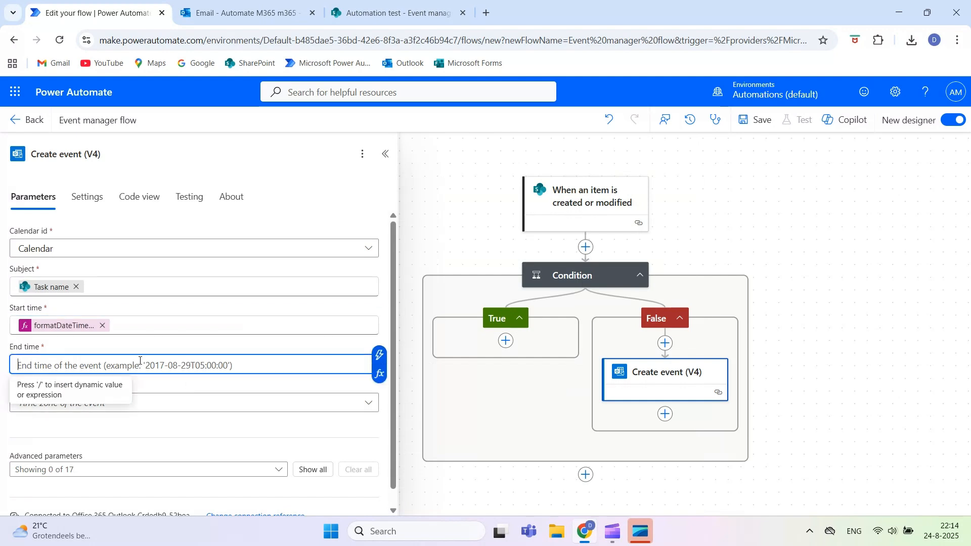
click(380, 358)
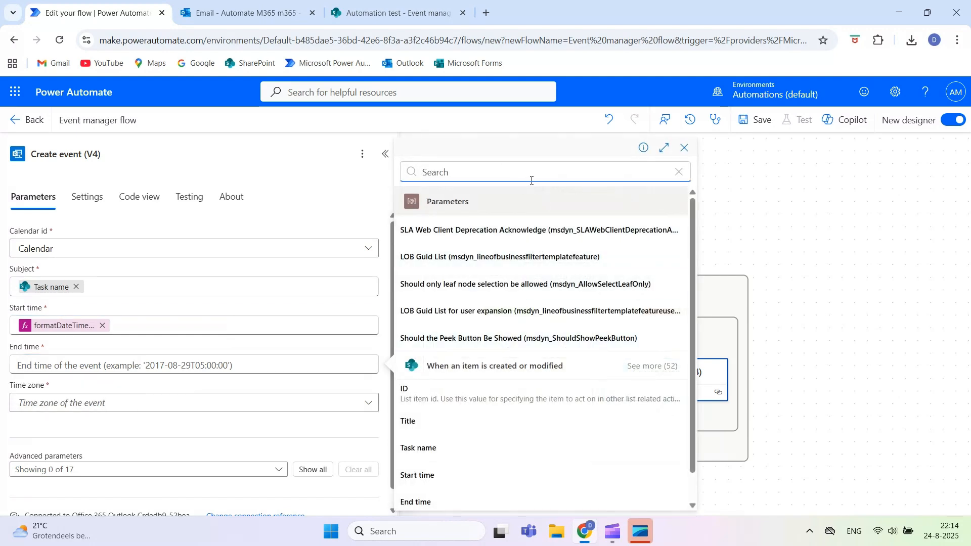
click(336, 366)
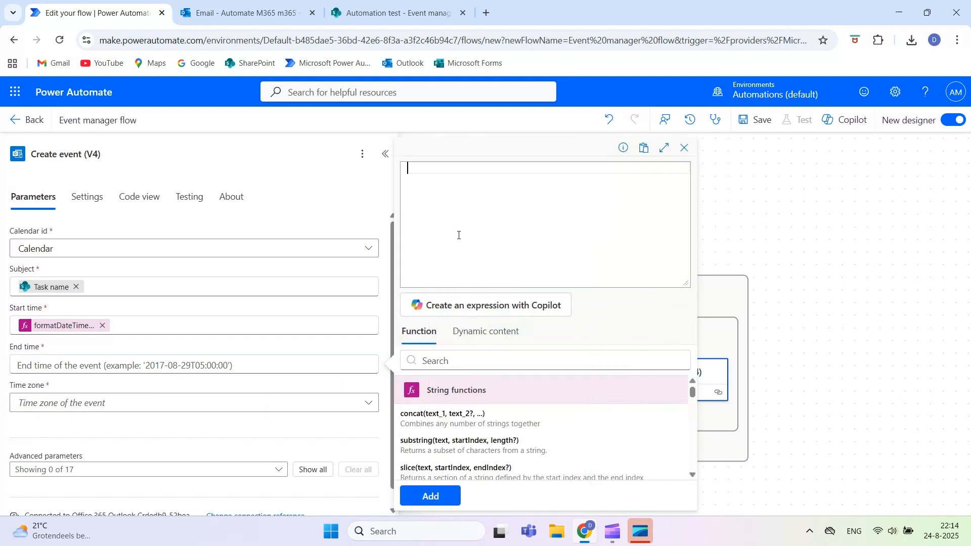
text(format)
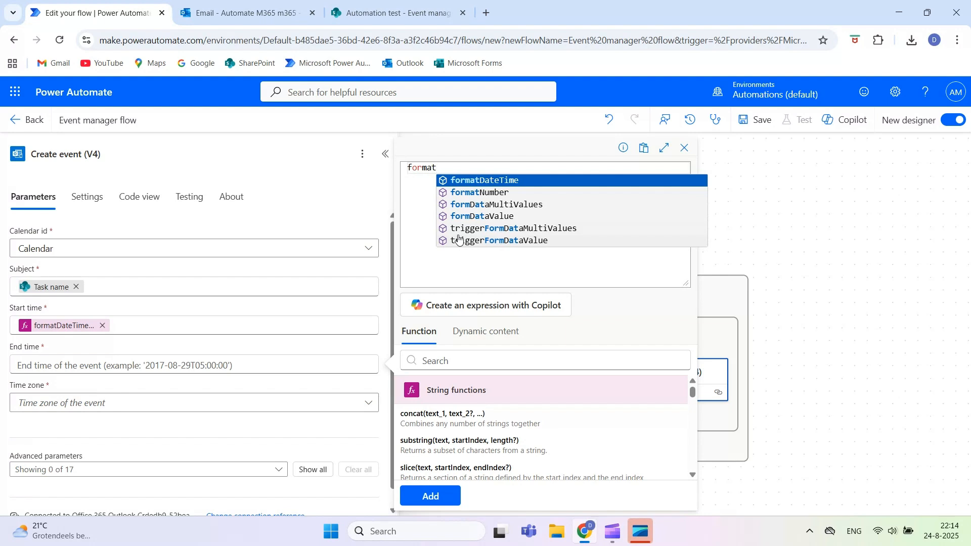
click(475, 184)
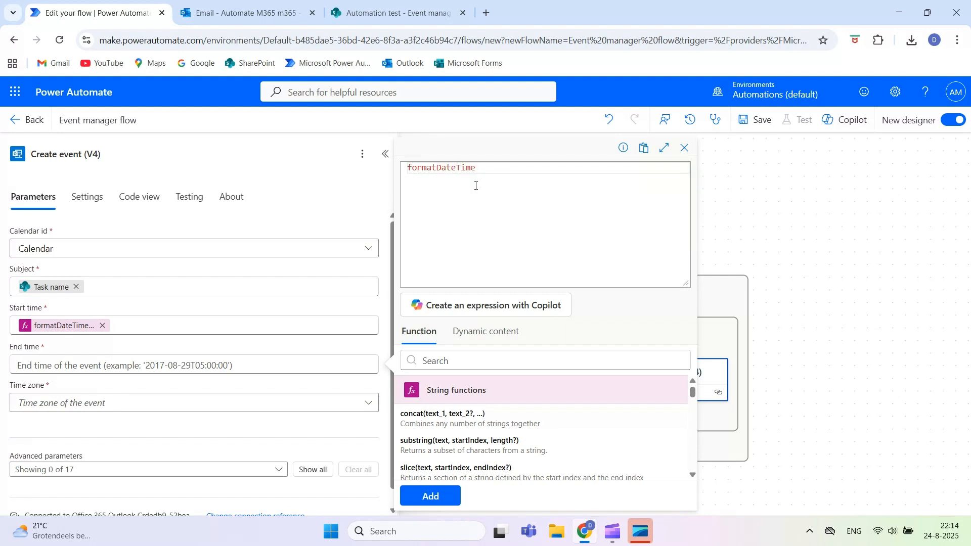
text(()
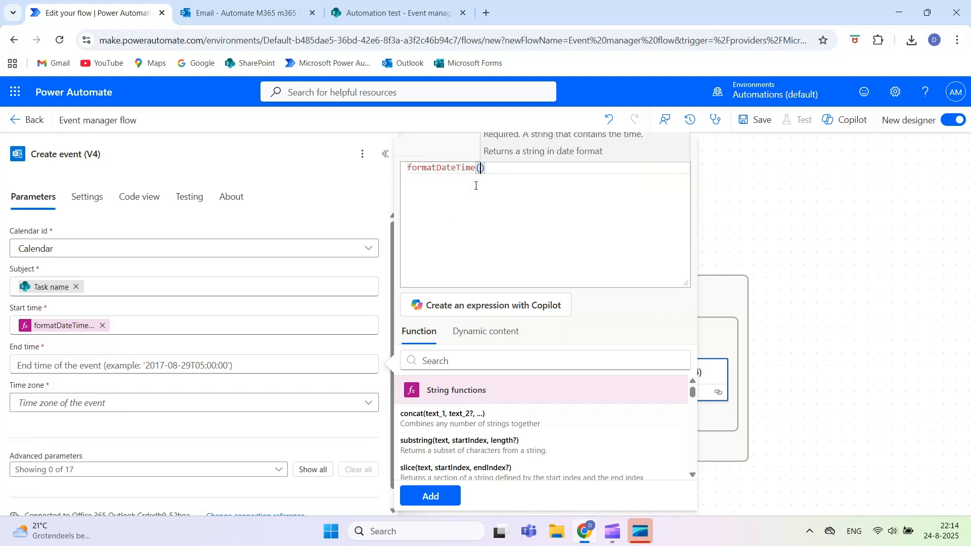
- Complete the End time expression with the trigger's End time value and the format 'yyyy-MM-ddTHH:mm:ss', and add it to the event
click(466, 338)
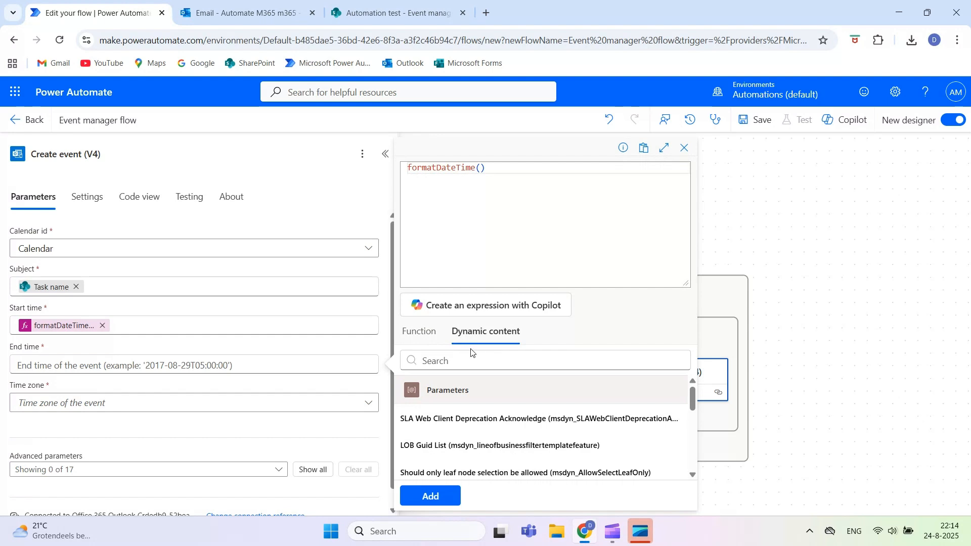
click(465, 364)
text(t)
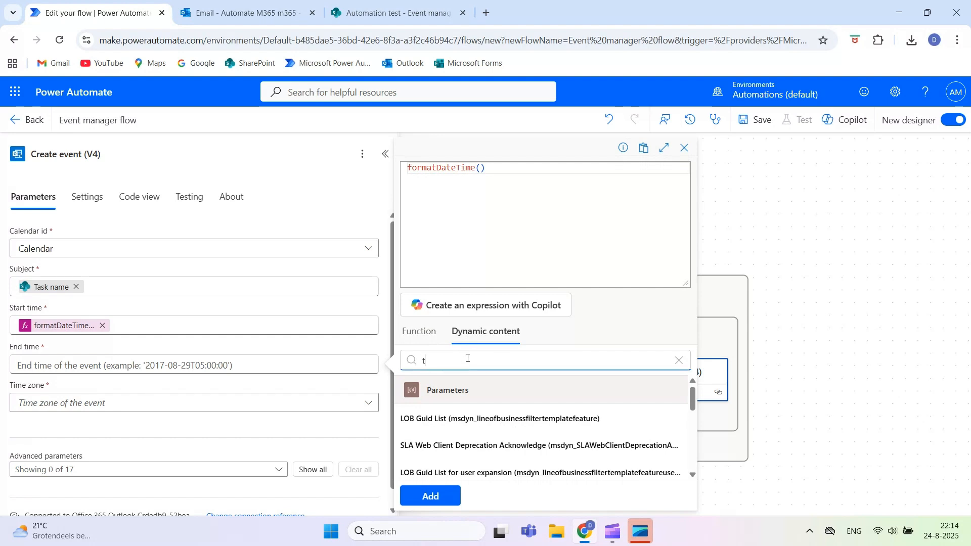
text(ime)
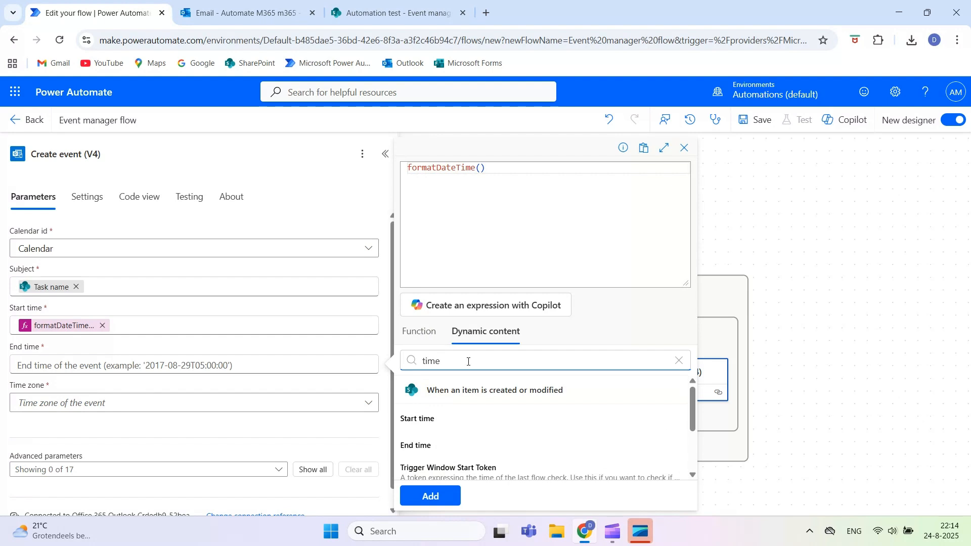
click(461, 451)
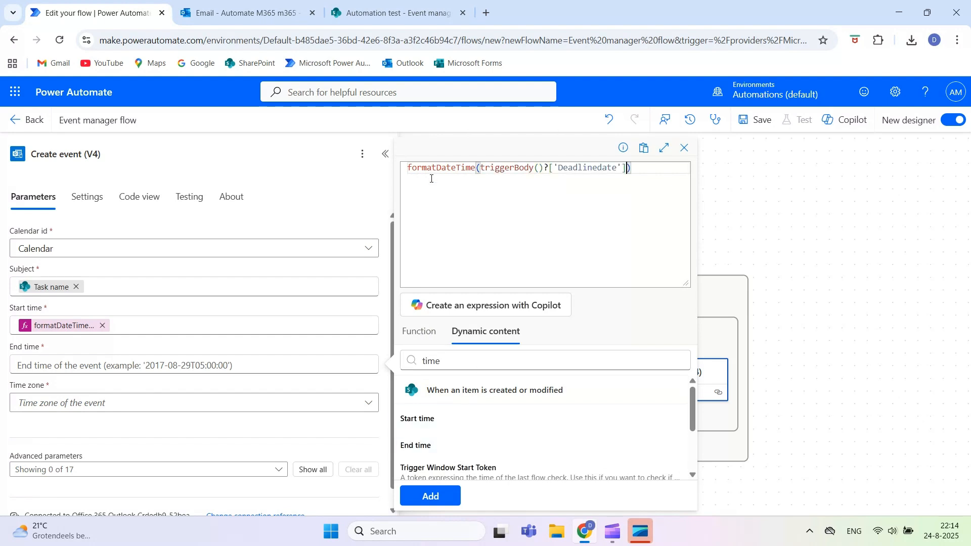
text(,)
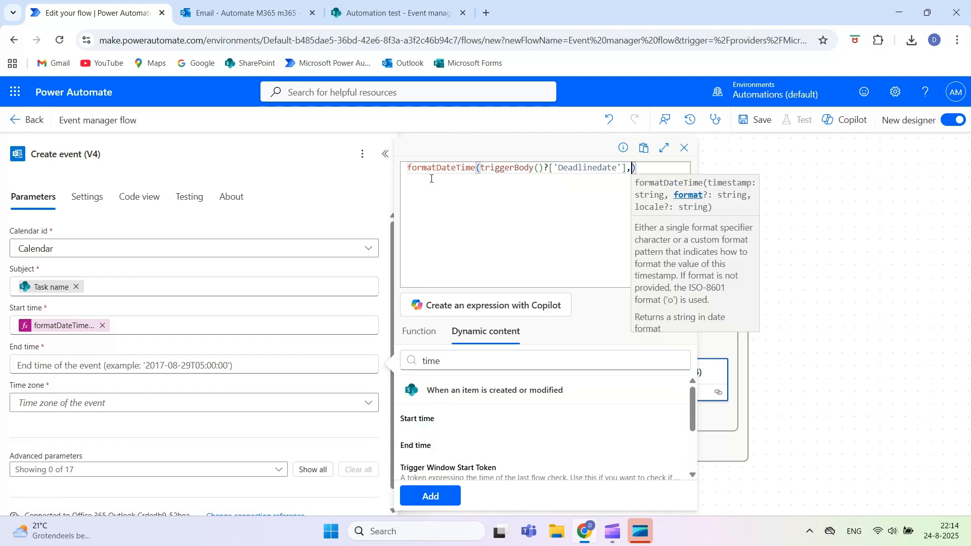
text('yyyy-MM-ddTHH:mm:ss')
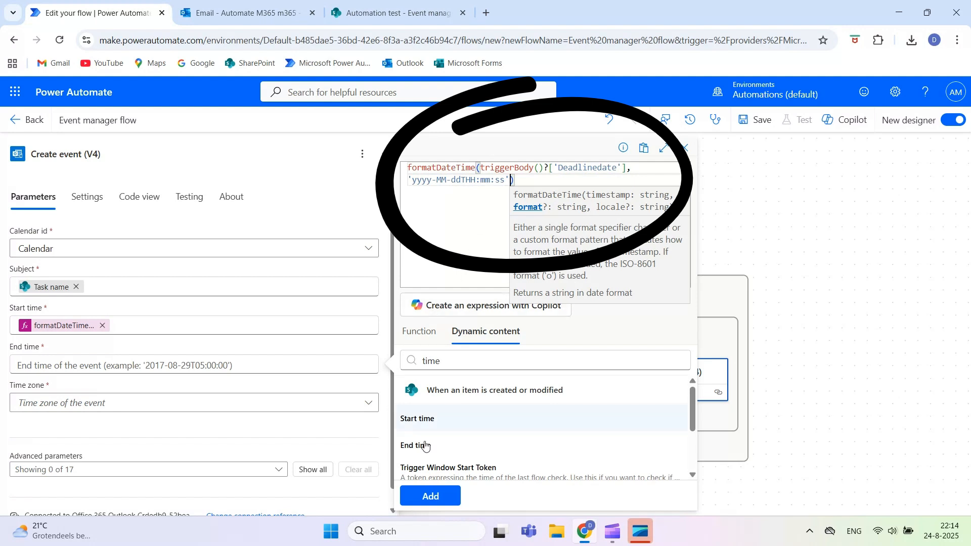
click(429, 496)
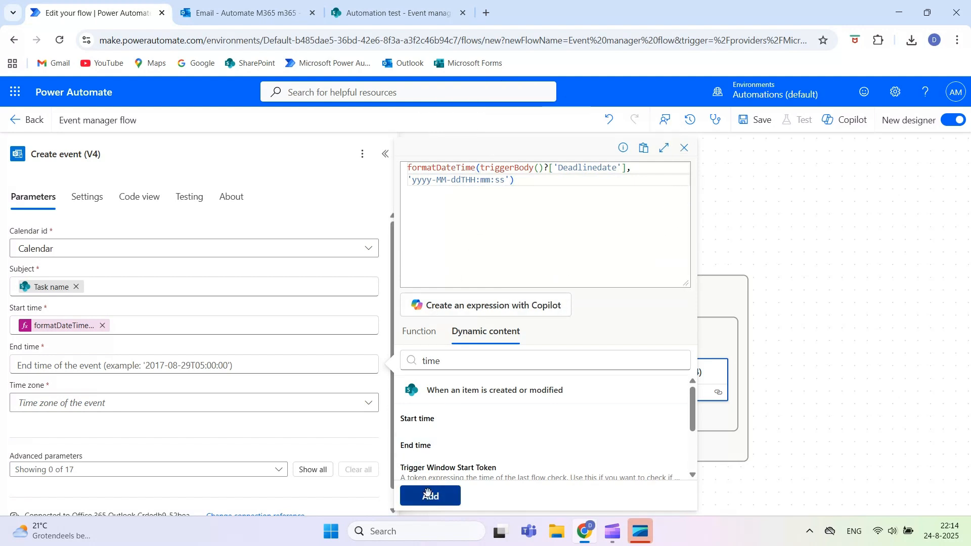
- Set the event's time zone to (UTC+01:00) Brussels, Copenhagen, Madrid, Paris
click(153, 412)
scroll(517, 310, down, 5)
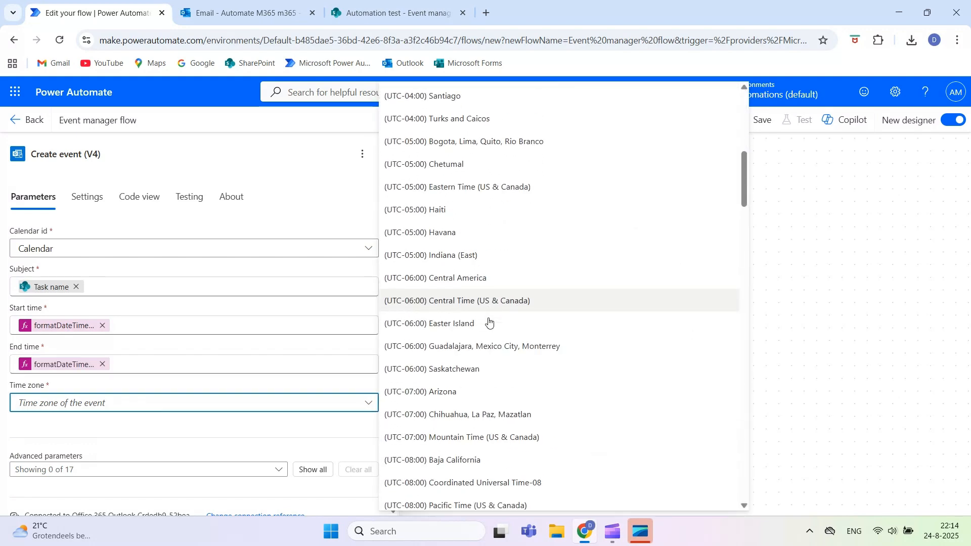
scroll(489, 322, down, 10)
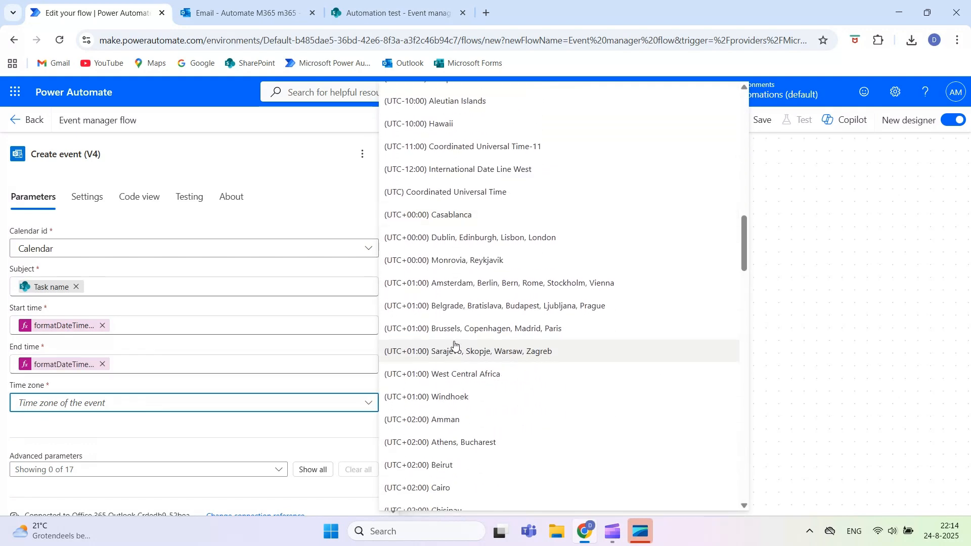
click(454, 329)
- Show all advanced parameters of the Create event (V4) action
scroll(246, 354, down, 1)
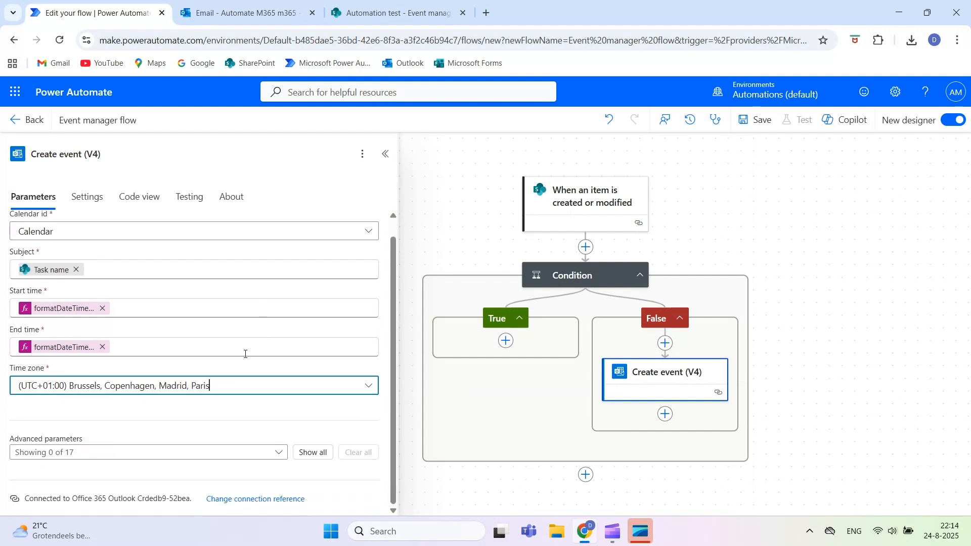
click(301, 456)
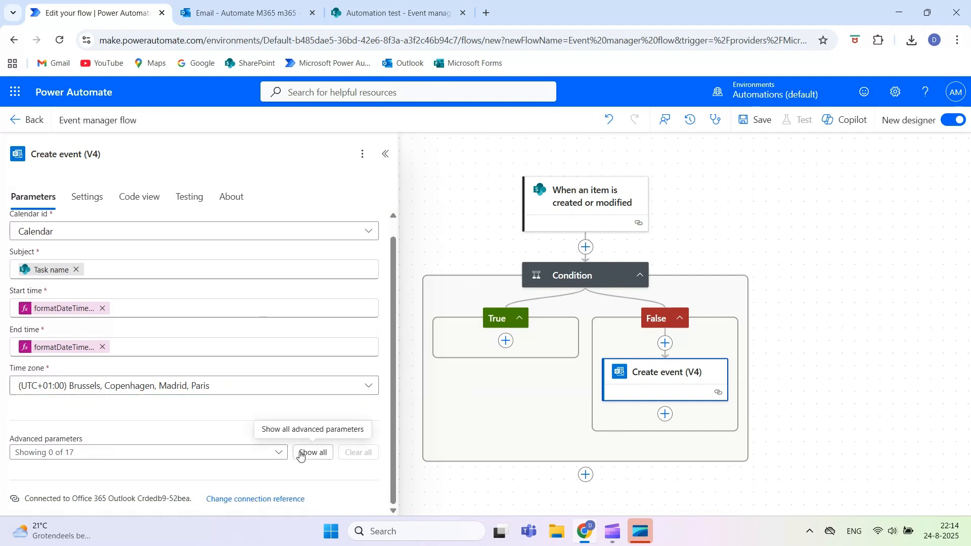
click(300, 456)
scroll(71, 317, down, 4)
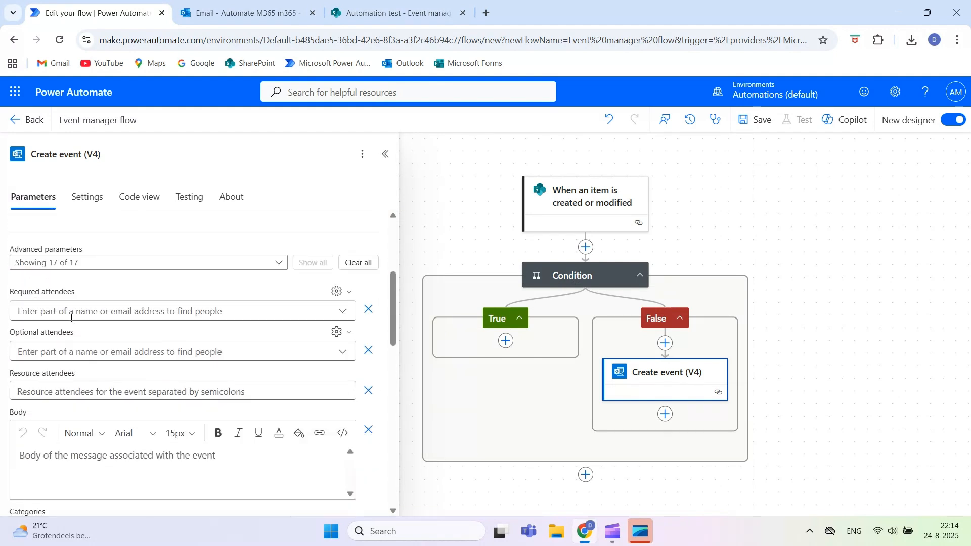
- Set the event's required attendees to the trigger's Person Email dynamic value
click(72, 314)
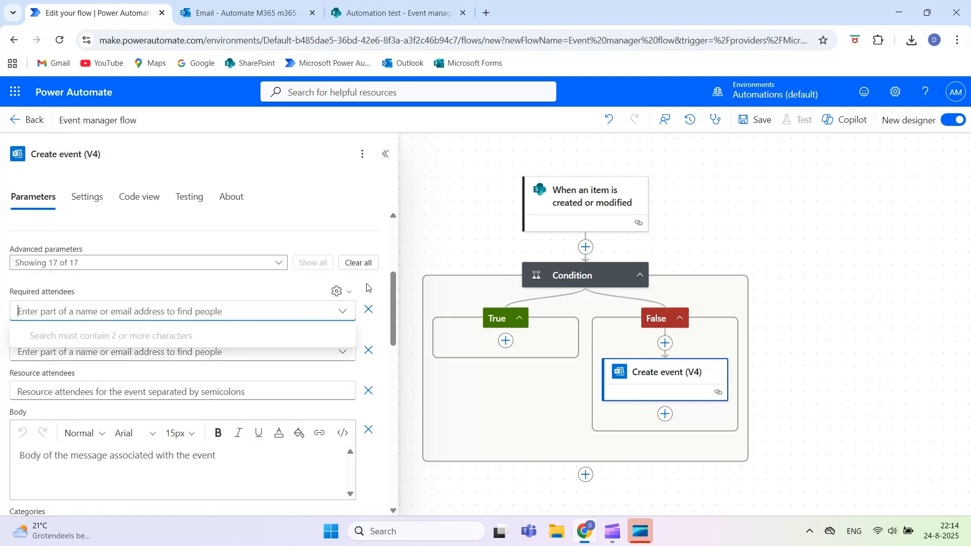
click(337, 291)
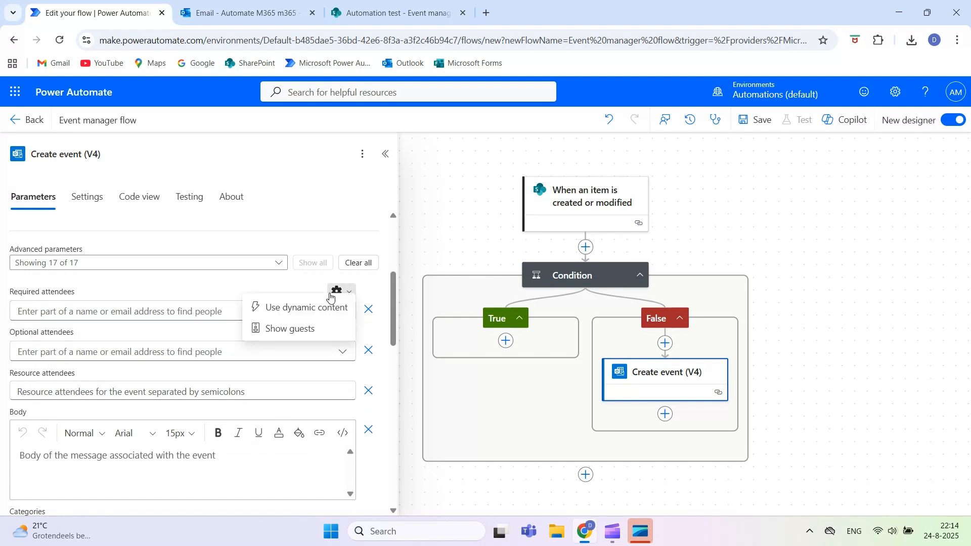
click(301, 315)
click(270, 317)
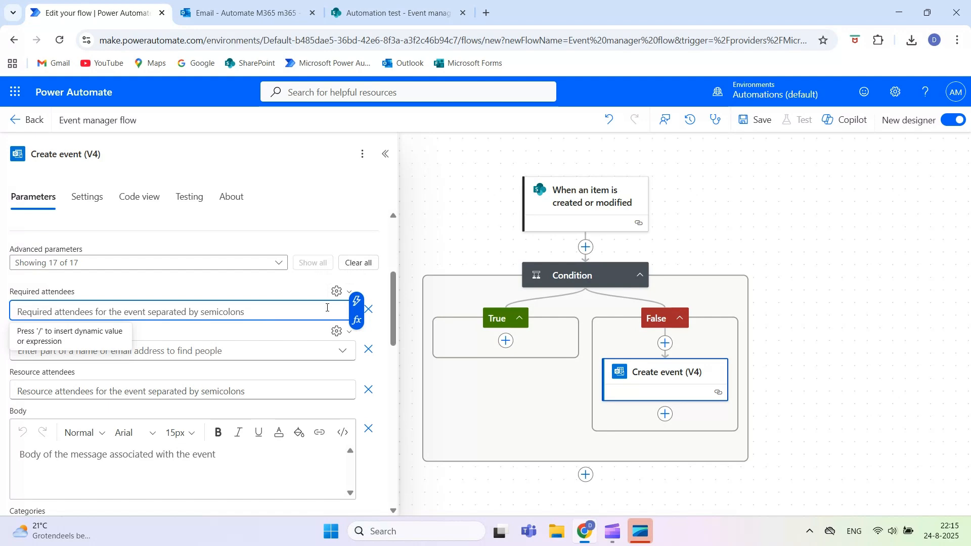
click(357, 302)
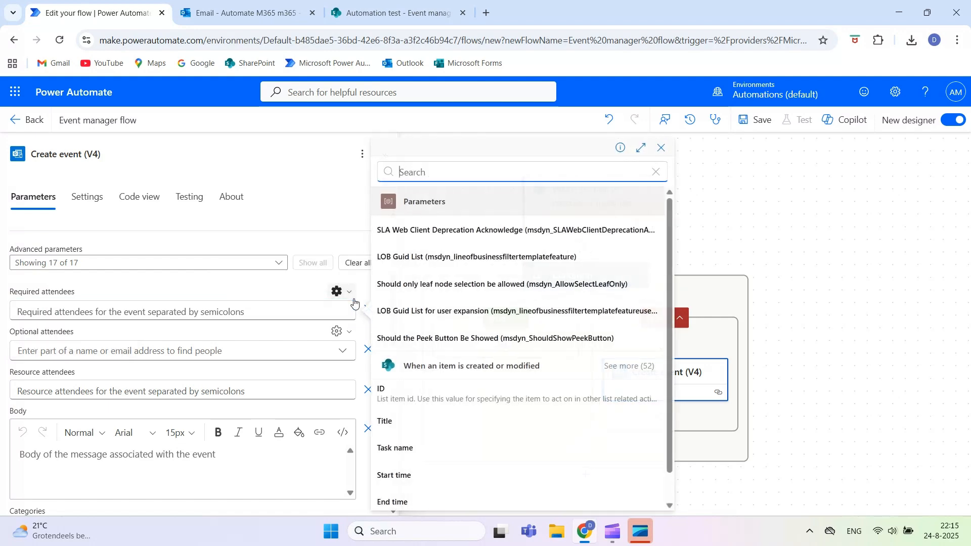
text(person)
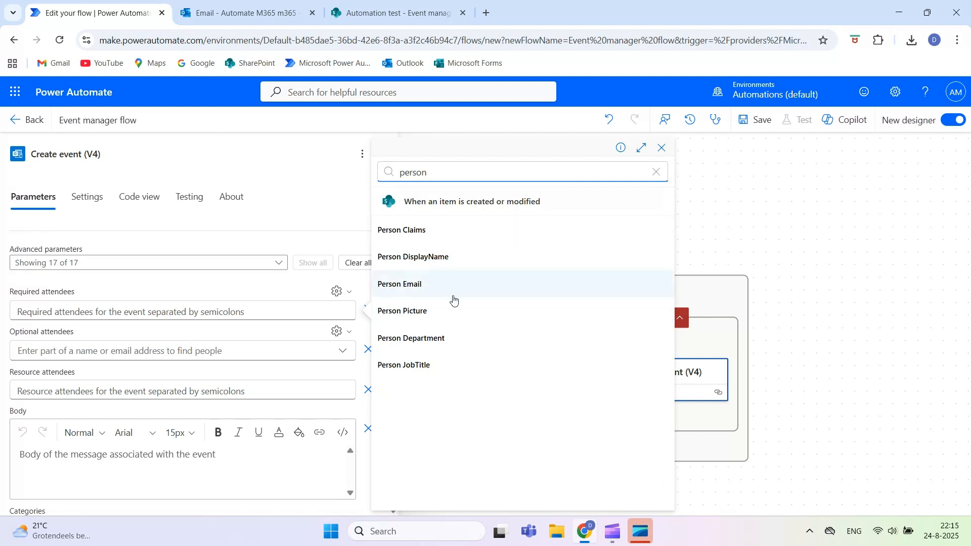
click(404, 287)
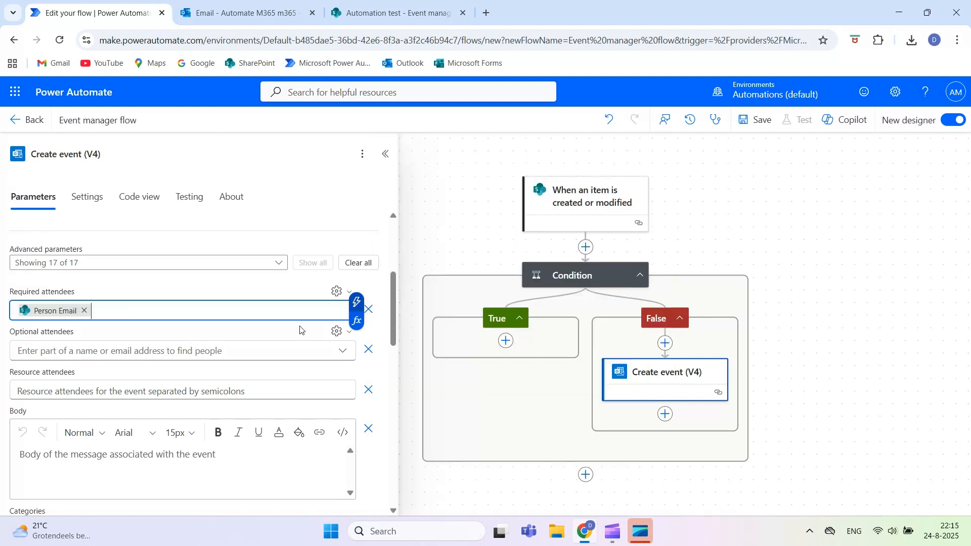
- Start the event body with a "Task name:" line followed by the trigger's Task name value
click(89, 352)
scroll(121, 336, down, 3)
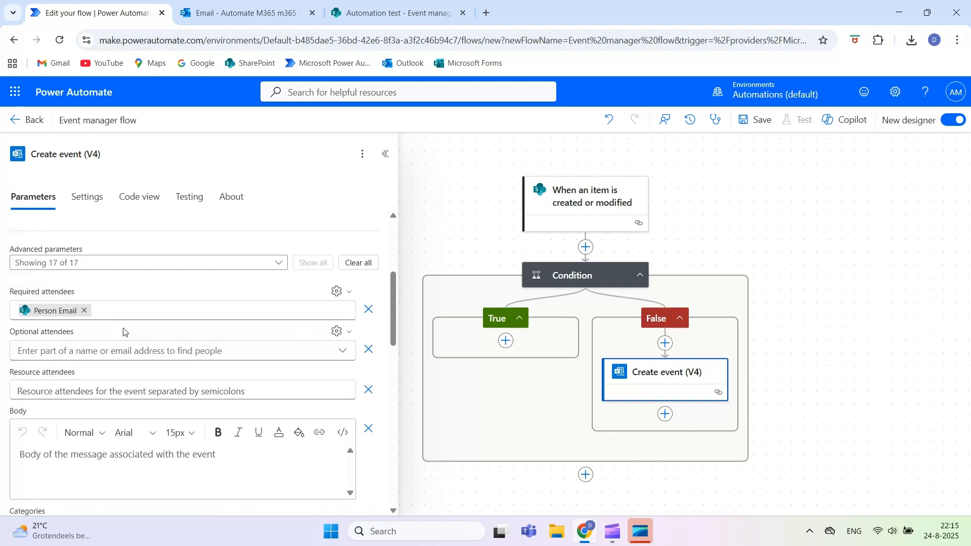
click(116, 343)
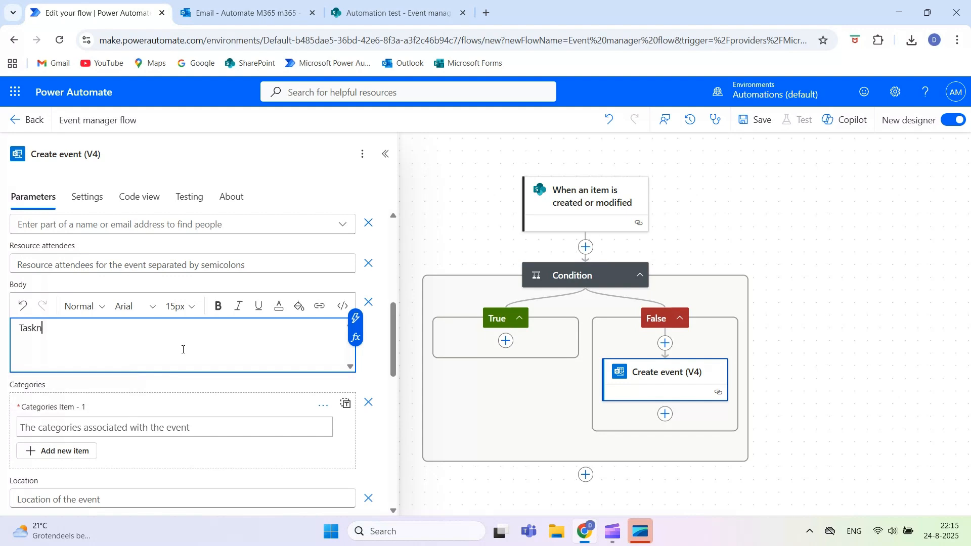
key(BackSpace)
text(name:)
click(356, 318)
text(tas)
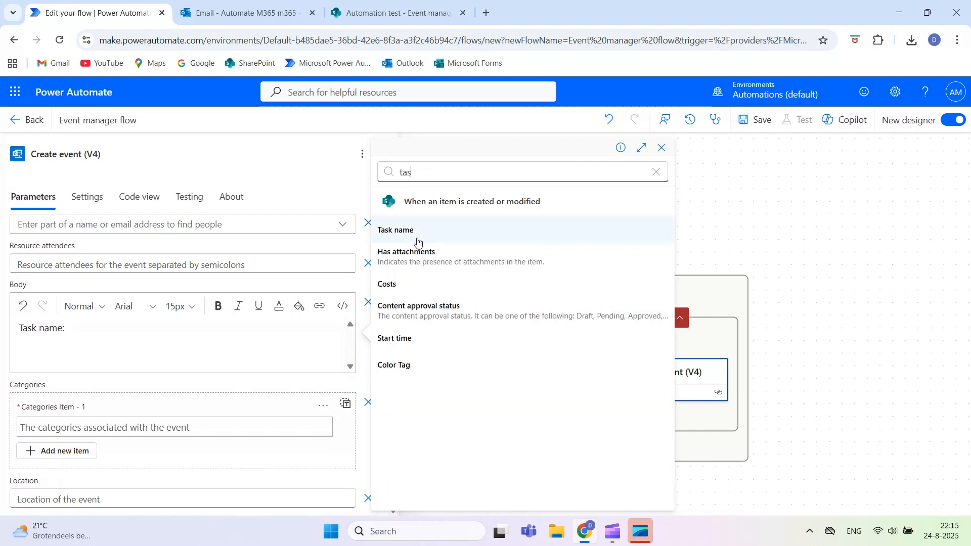
click(417, 242)
- Add a "Description:" line with the trigger's Description value to the event body
text(Descrip)
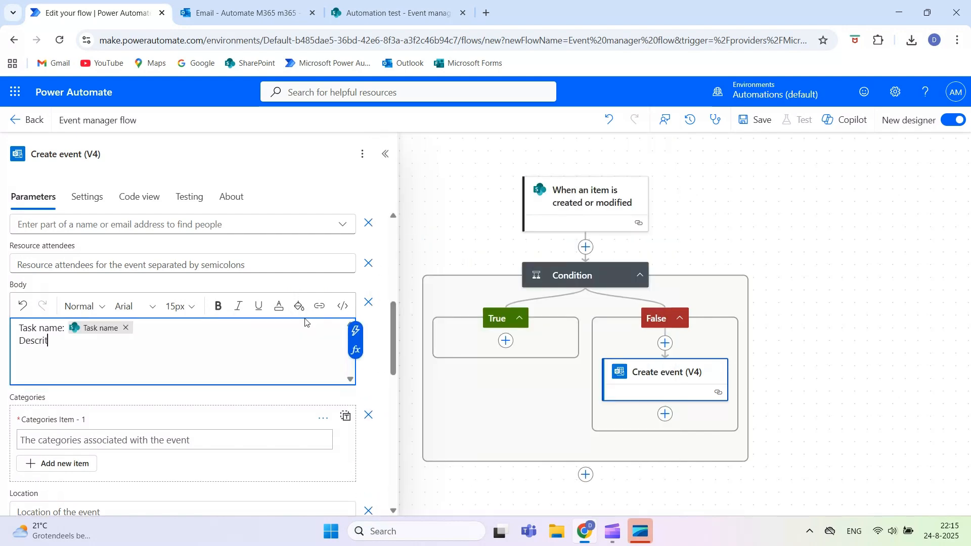
text(tion:)
click(355, 332)
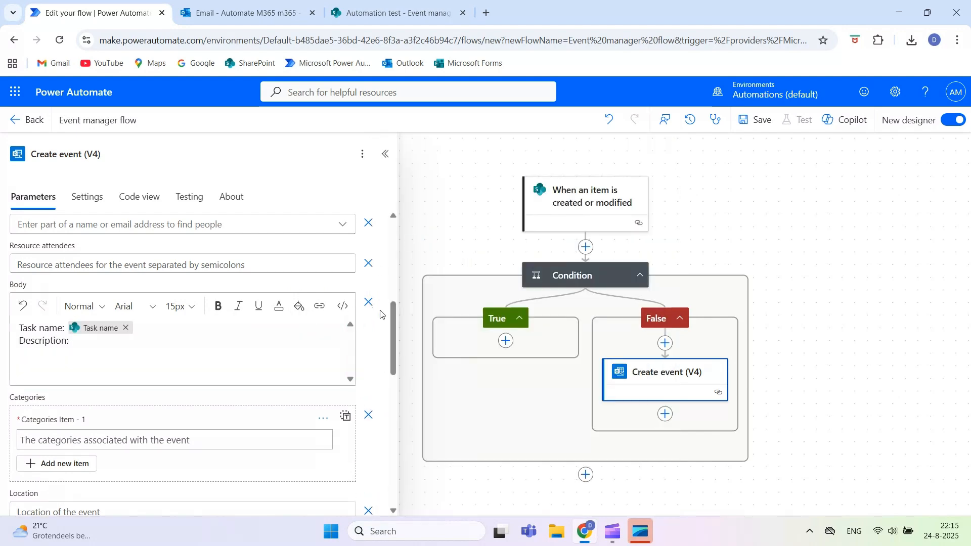
text(desc)
click(425, 229)
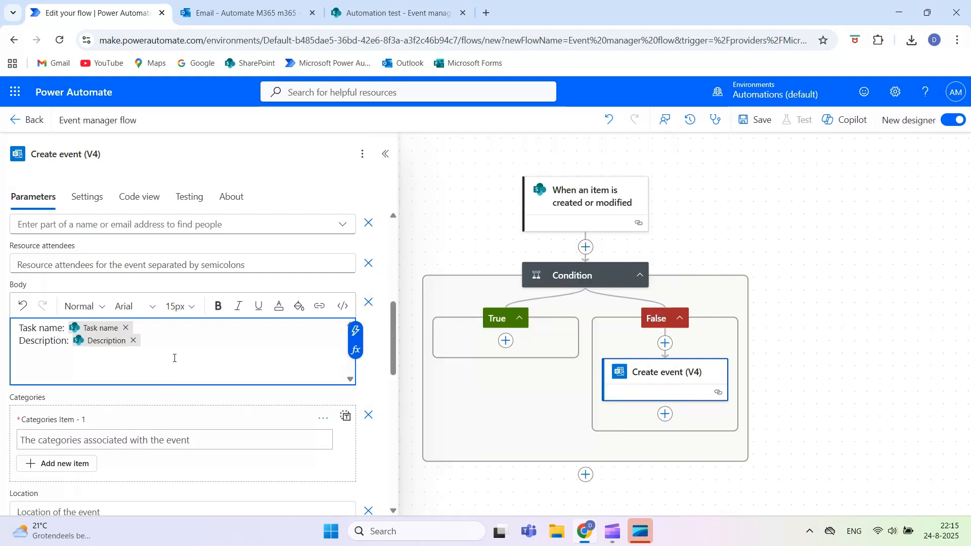
- Add a "Location:" line with the trigger's Location Value to the event body
key(Return)
text(Location:)
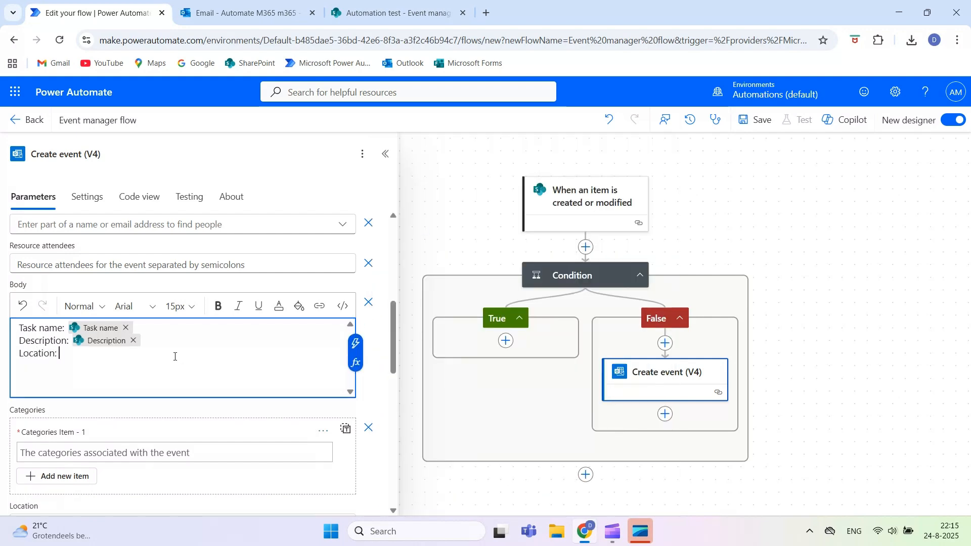
click(354, 331)
scroll(421, 480, down, 1)
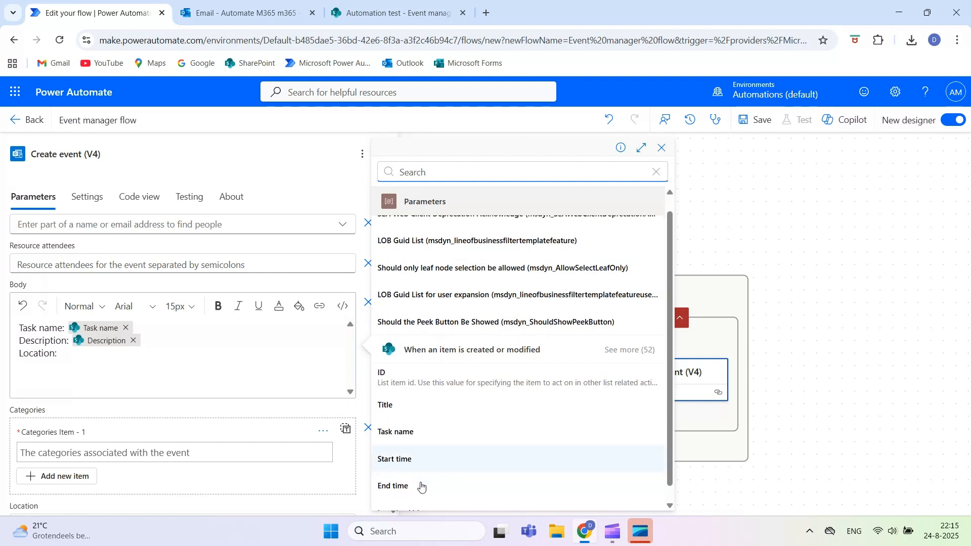
click(422, 509)
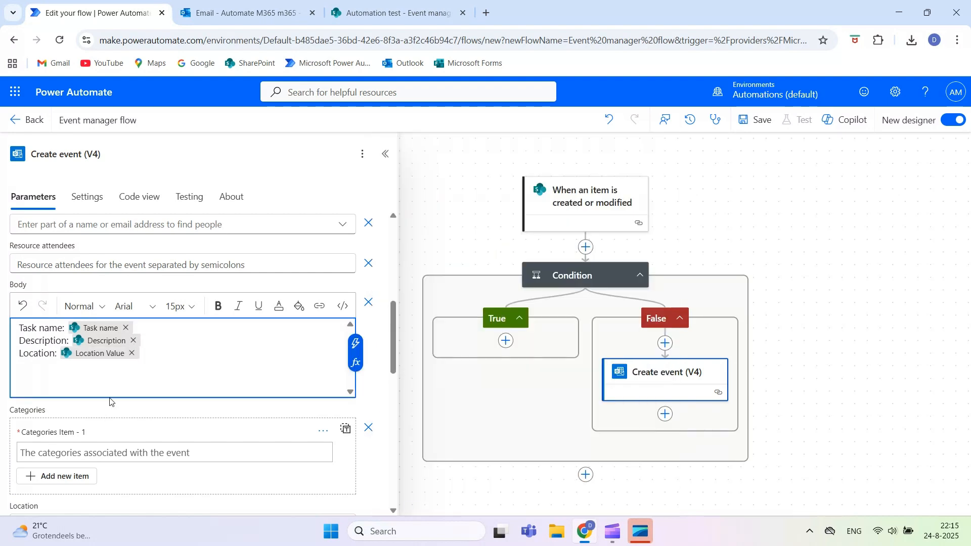
- Set the importance of the event to high
scroll(238, 373, down, 3)
scroll(240, 379, down, 2)
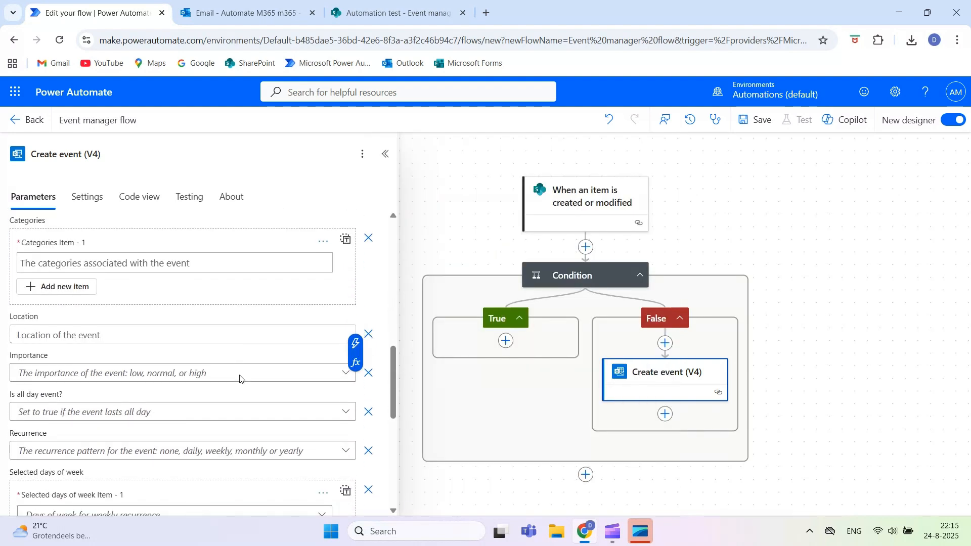
scroll(159, 340, down, 1)
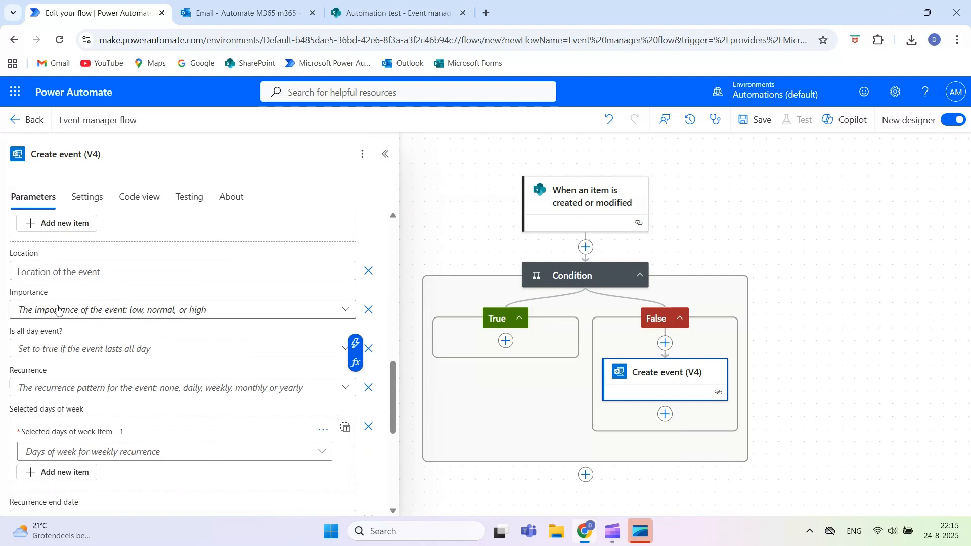
click(347, 310)
click(348, 310)
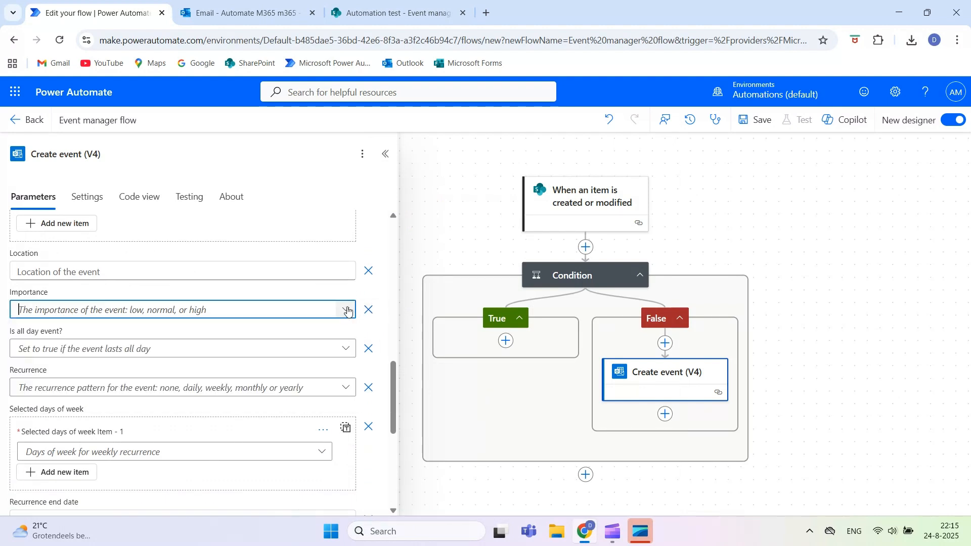
click(347, 311)
click(101, 330)
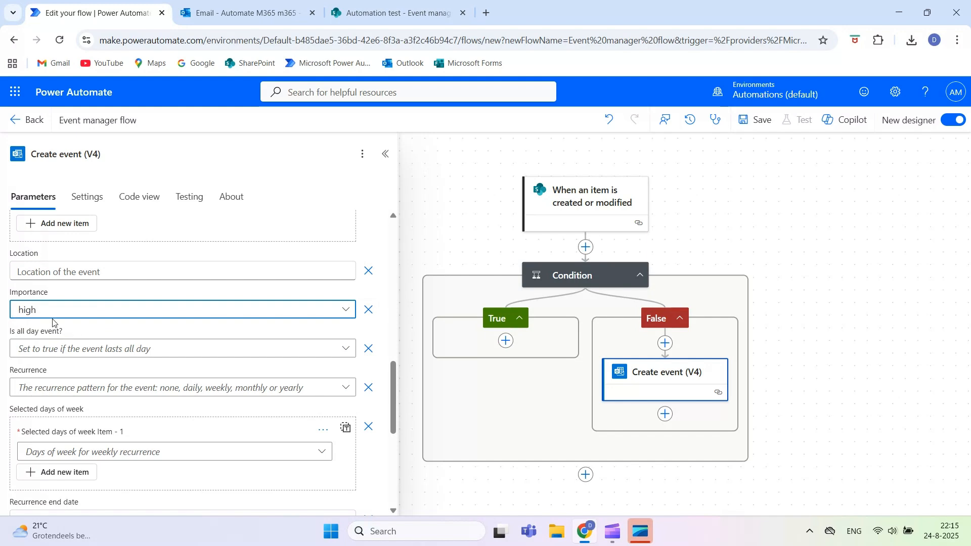
- Examine the recurrence, reminder and response parameters of the Create event (V4) action
scroll(50, 337, down, 3)
scroll(43, 304, up, 1)
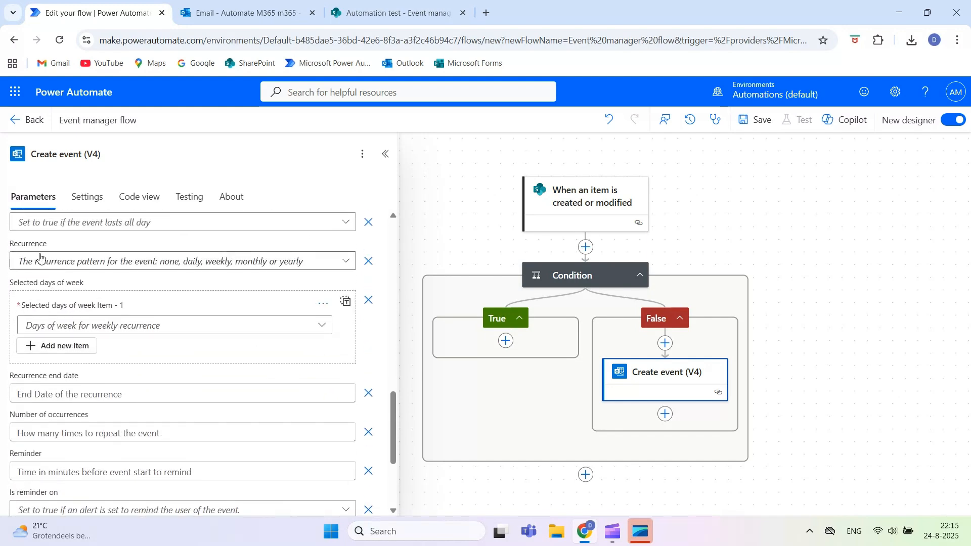
scroll(35, 277, down, 3)
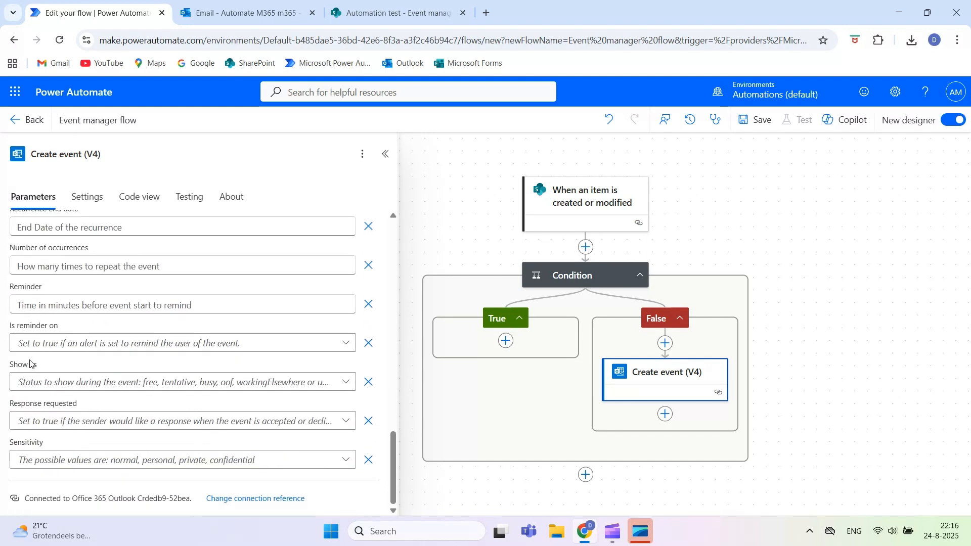
click(75, 349)
click(75, 346)
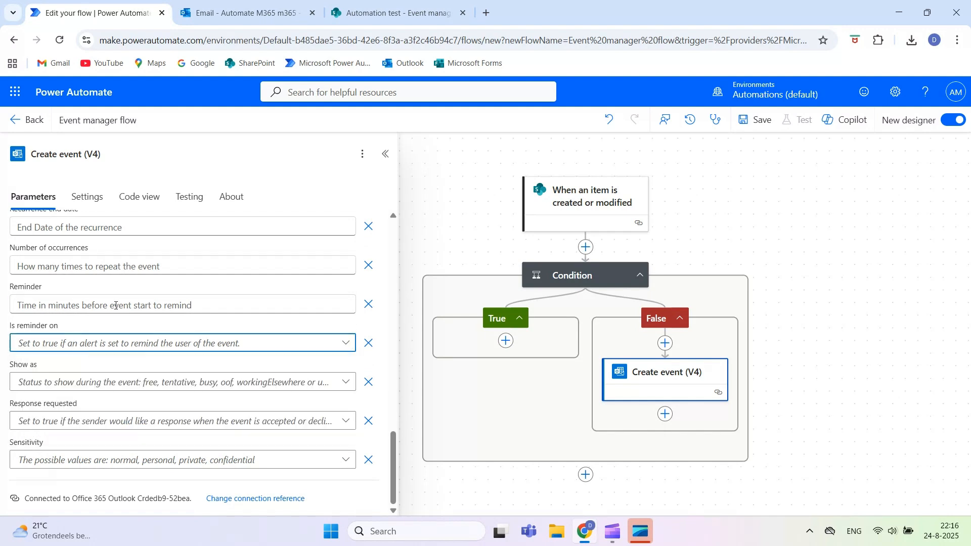
click(116, 305)
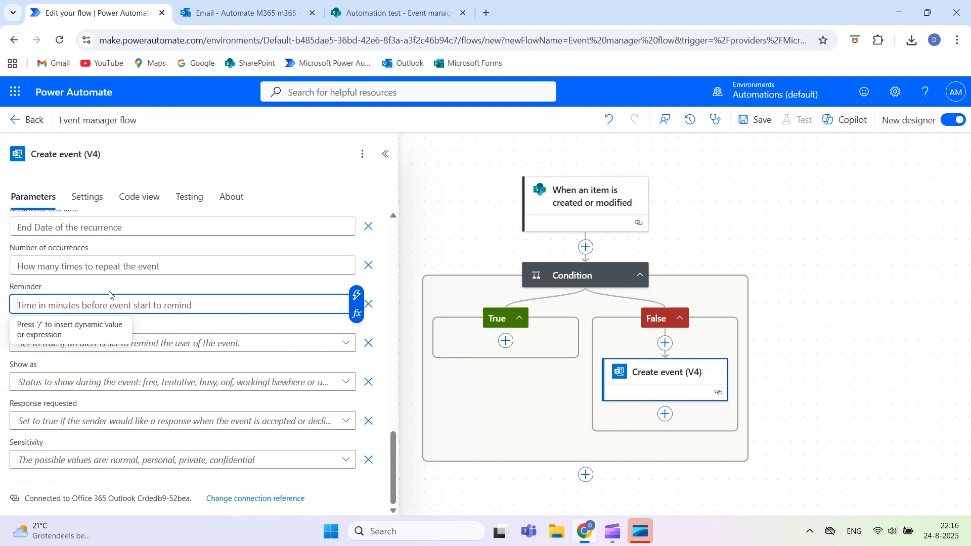
click(135, 284)
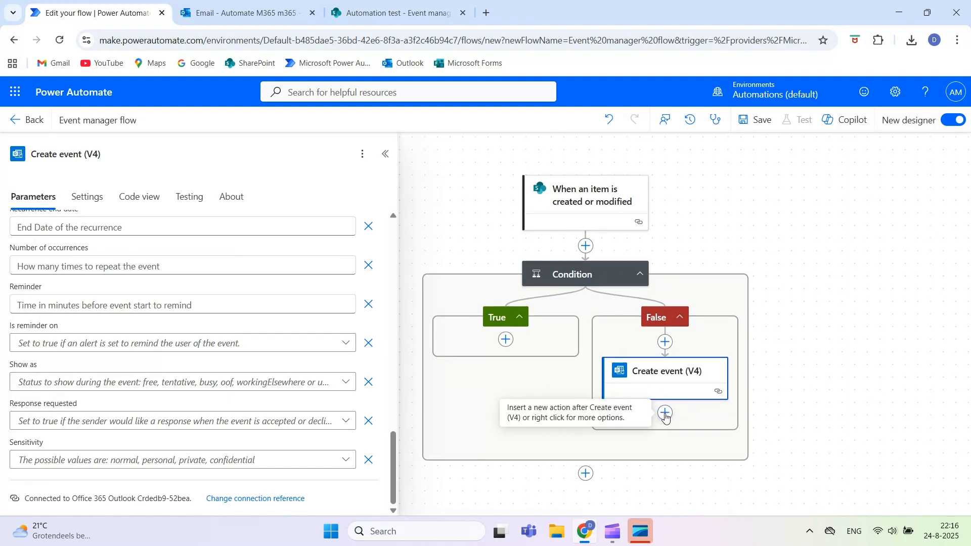
- Add a Send an email (V2) action after Create event (V4) in the False branch, addressed to the Automate M365 account
click(665, 413)
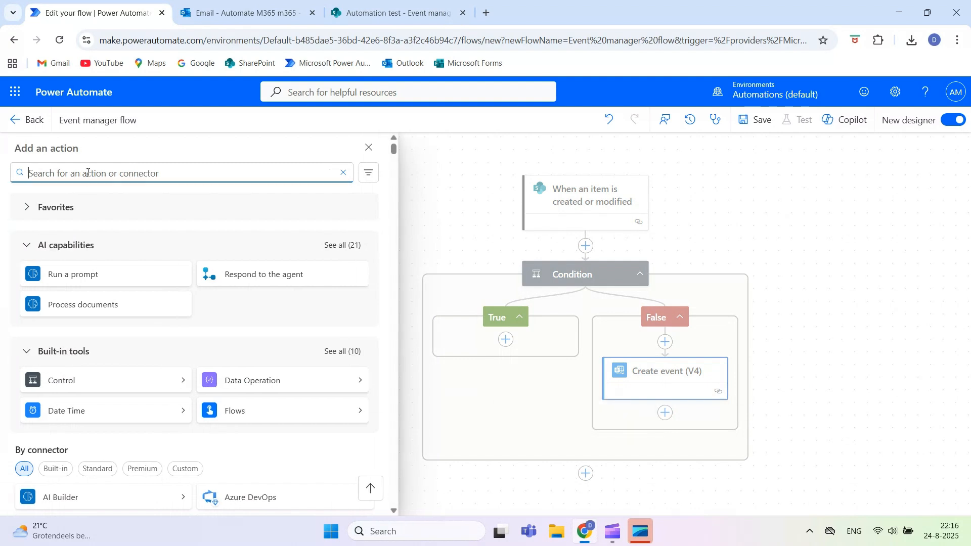
text(email)
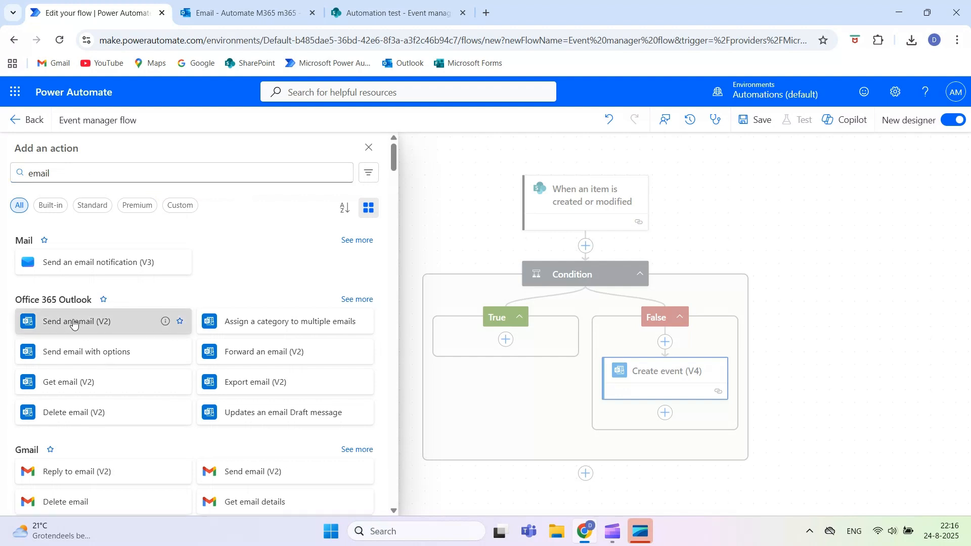
click(74, 321)
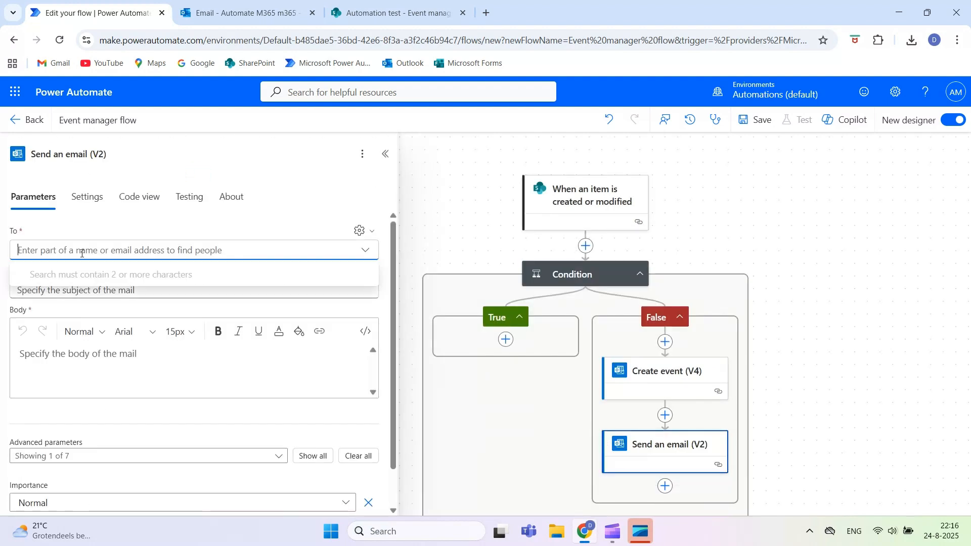
text(auto)
click(99, 299)
click(79, 314)
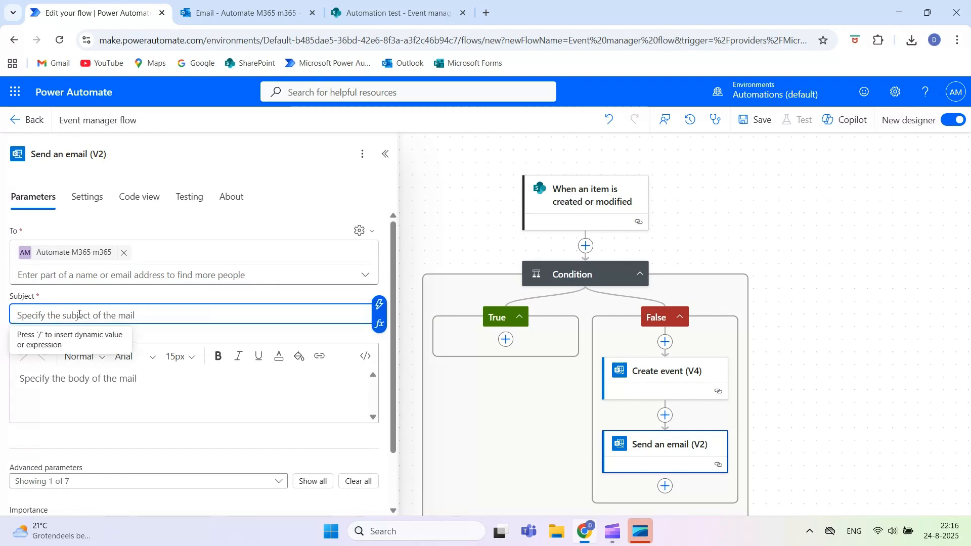
- Set the email subject to "Event" followed by the trigger's Task name value
text(Event)
click(378, 305)
text(task)
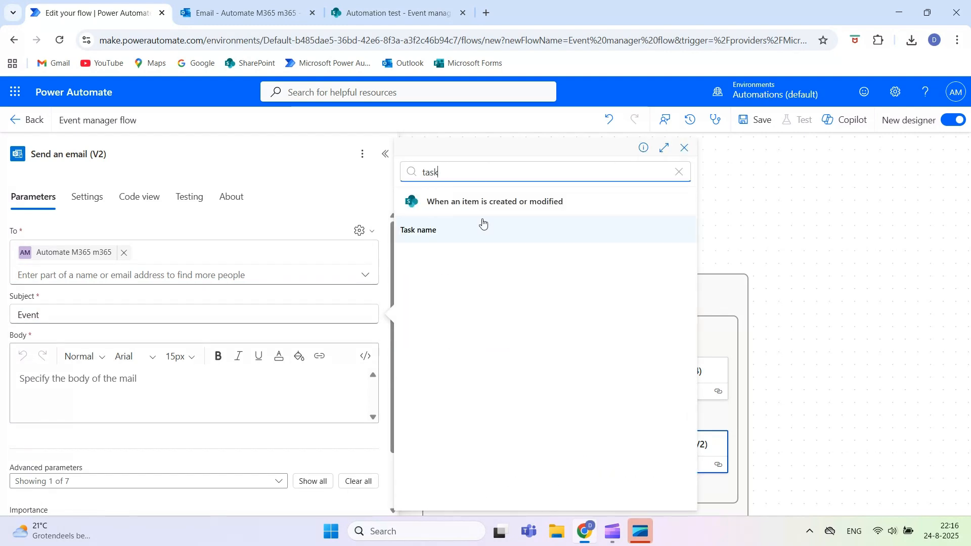
click(481, 226)
- Write "Automated notification" in the email body and, below a blank line, "Task:" followed by the trigger's Task name value
click(91, 387)
text(Automated notification)
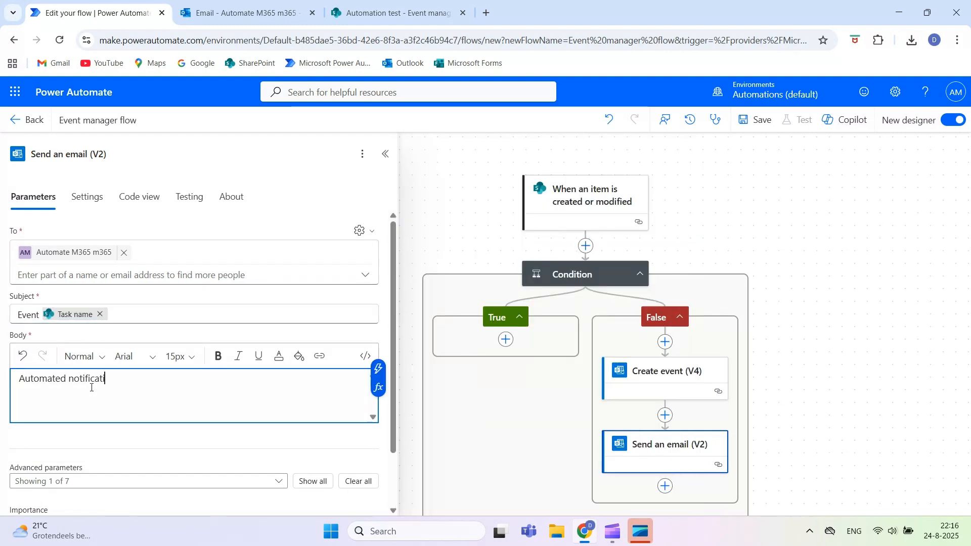
key(Return)
text(Task:)
click(378, 394)
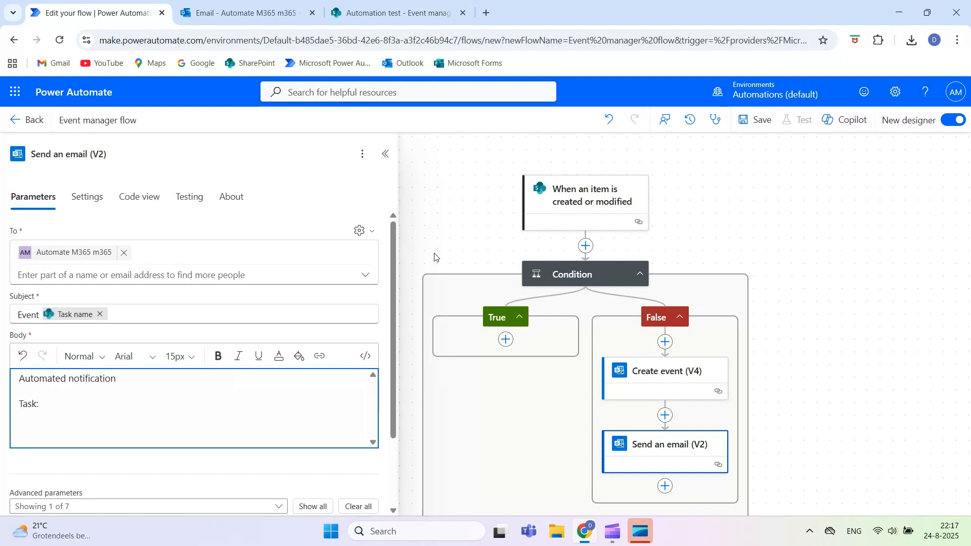
text(task)
click(480, 226)
- Add a "Description:" line with the trigger's Description value to the email body
key(Return)
text(Description:)
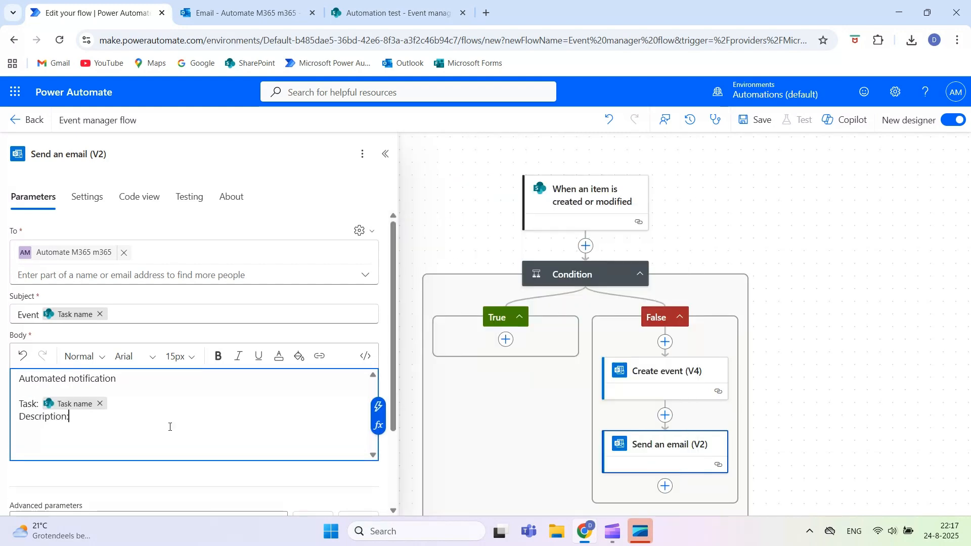
click(378, 406)
text(descript)
click(449, 241)
- Add a "Start time:" line with the trigger's Start time value below the description in the email body
key(Return)
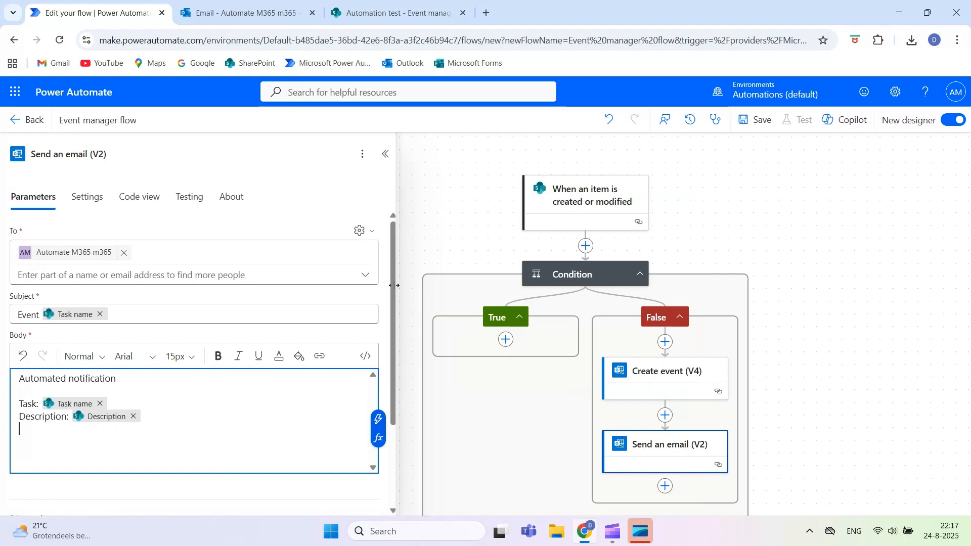
text(Start time:)
click(378, 419)
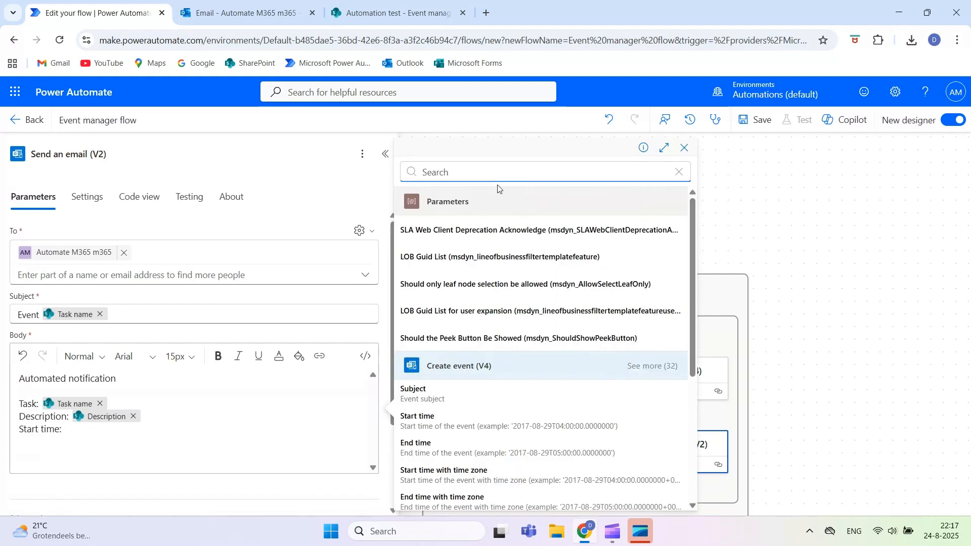
text(start)
click(445, 312)
- Add an "End time:" line with the trigger's End time value to the email body
key(Return)
text(End time:)
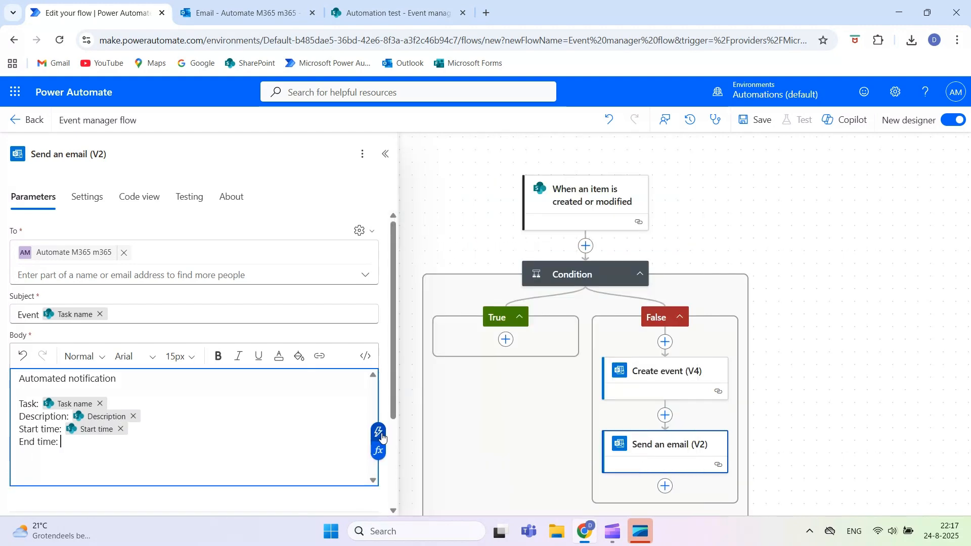
click(379, 441)
text(end)
click(415, 335)
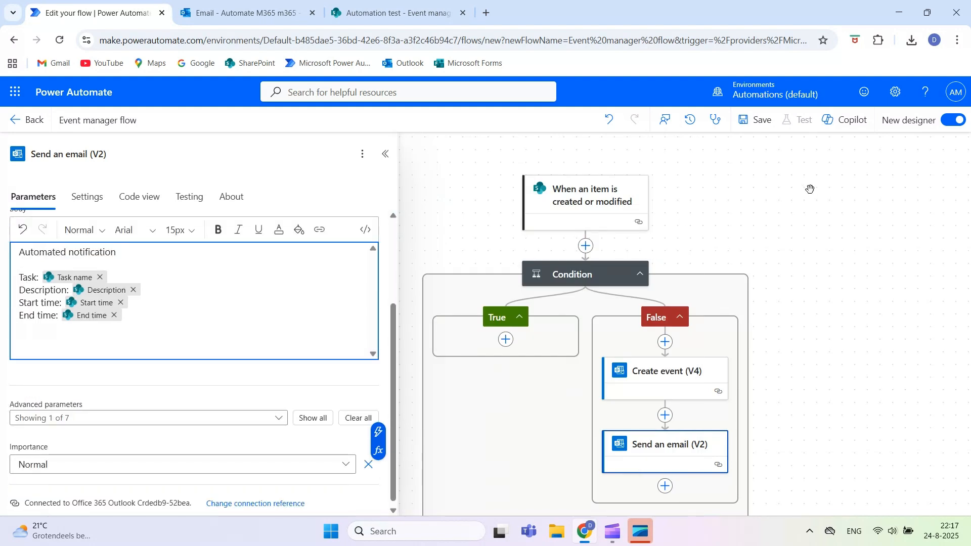
- Save the flow and start a manual test run
click(755, 123)
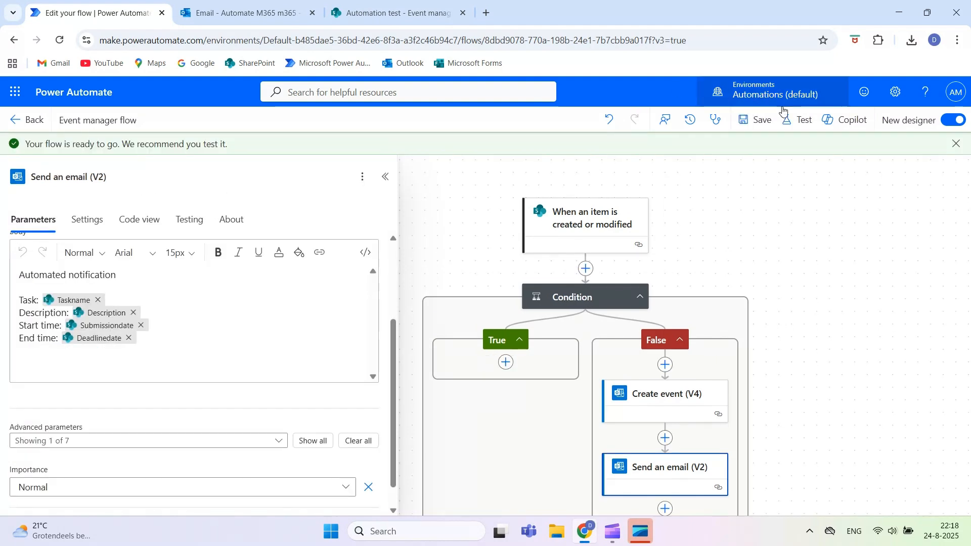
click(797, 120)
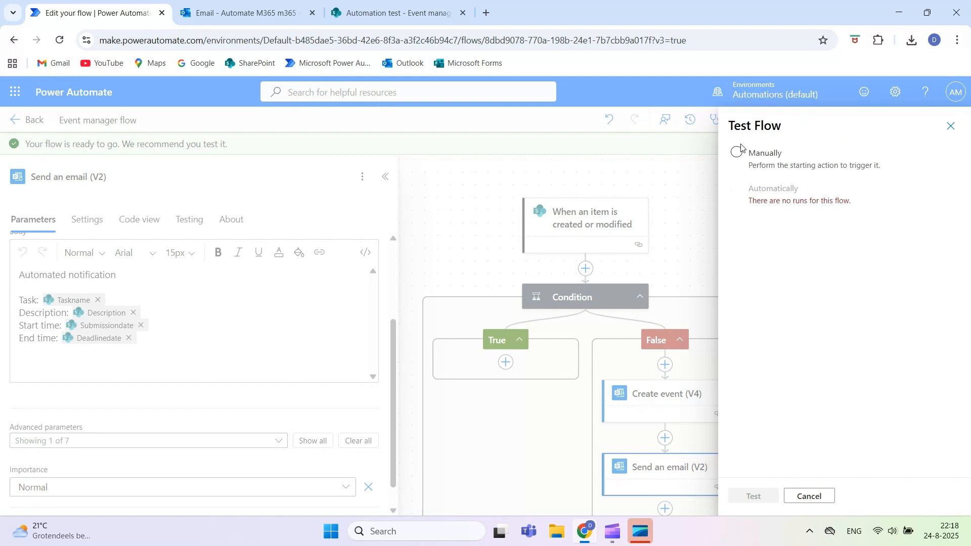
click(737, 152)
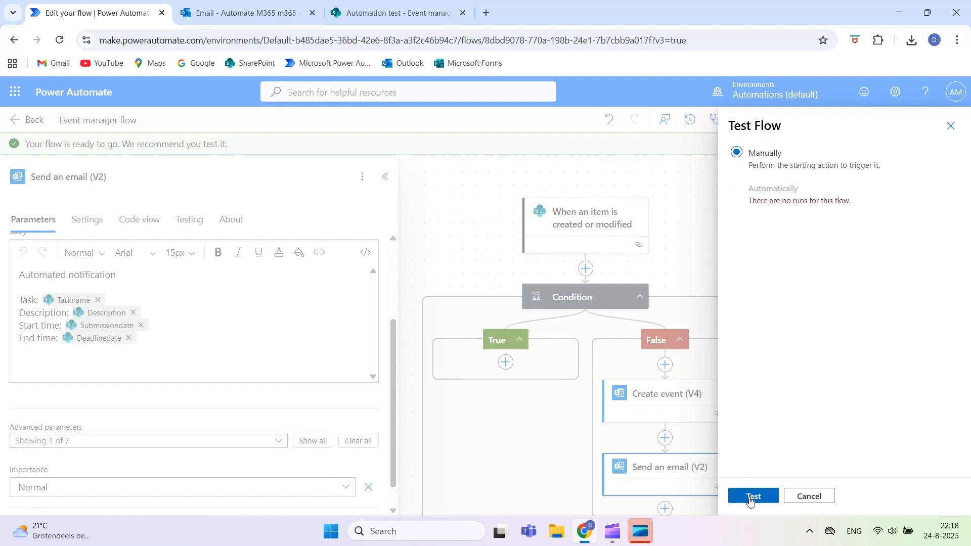
click(753, 496)
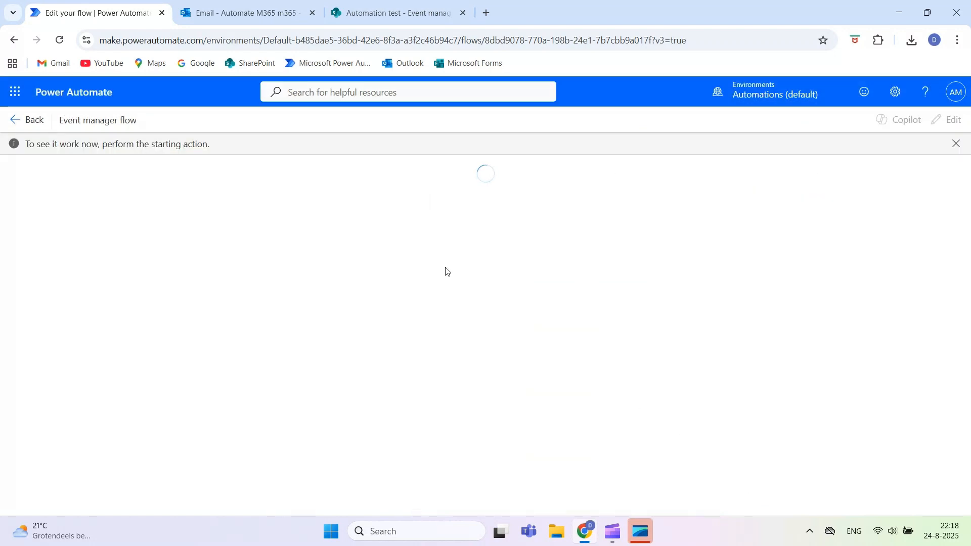
- Switch to the SharePoint Event management list and reopen it in grid view with compact rows
click(382, 14)
click(299, 284)
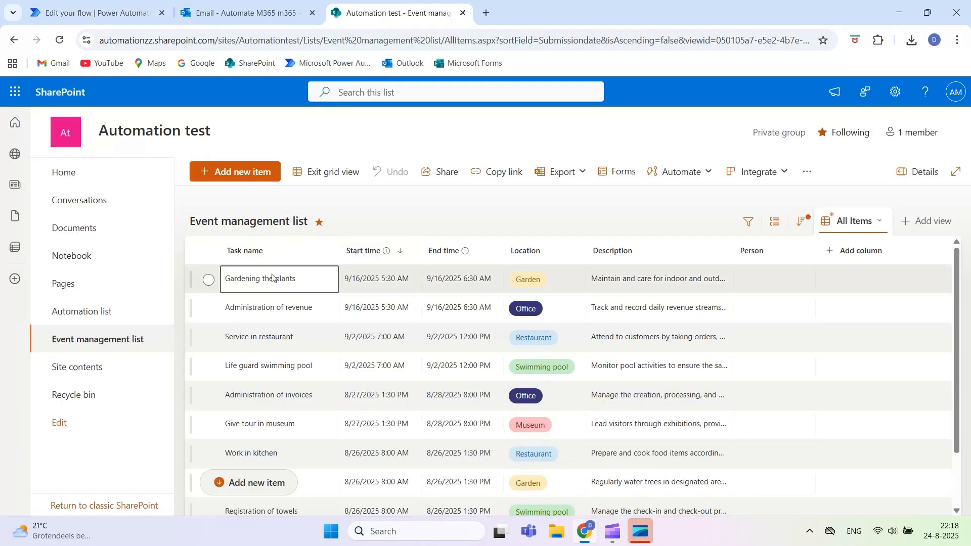
click(335, 177)
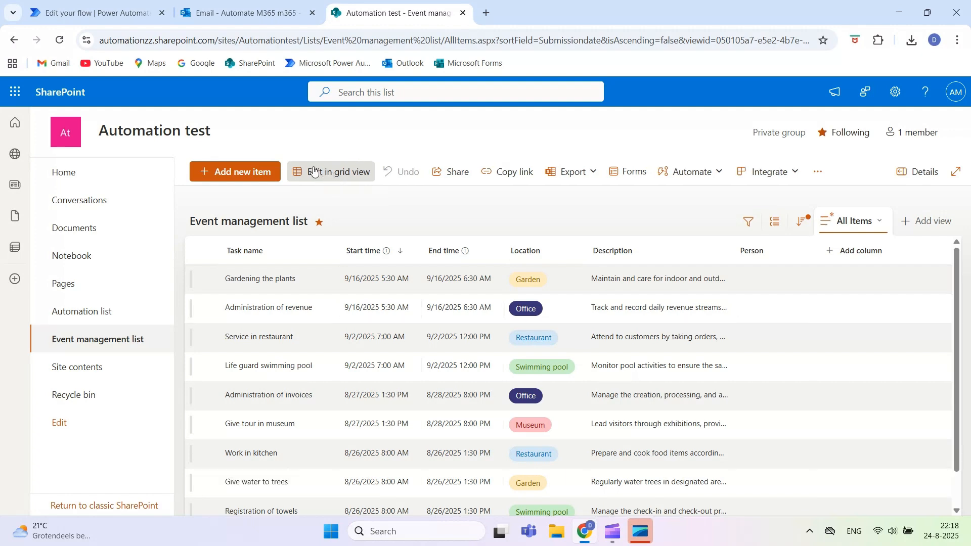
click(317, 173)
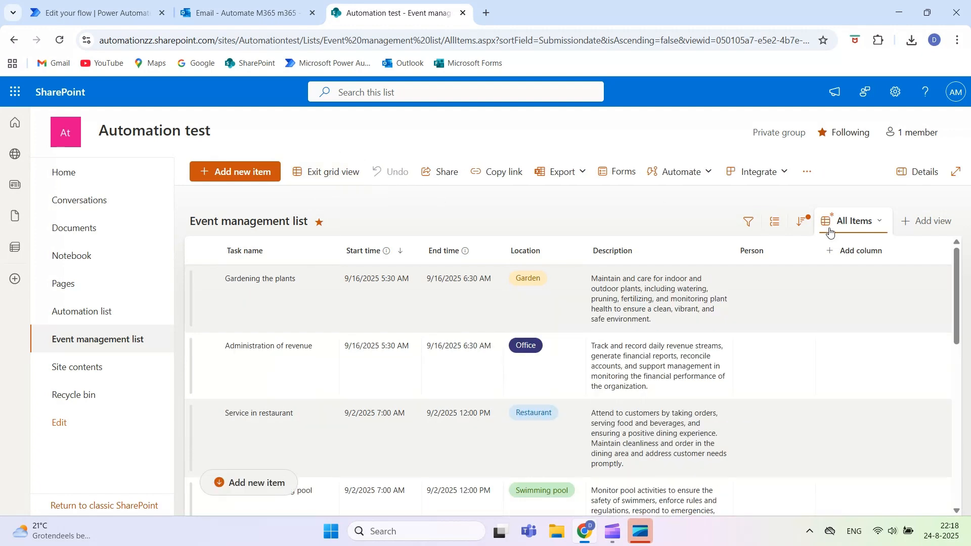
click(863, 223)
click(890, 241)
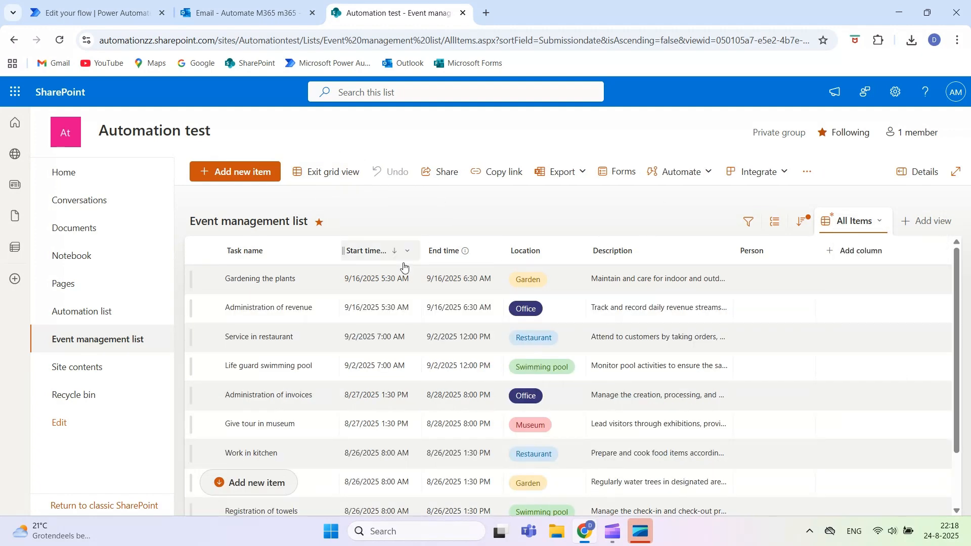
- Assign the Automate M365 account as the Person for the "Gardening the plants" item to trigger the flow
click(802, 283)
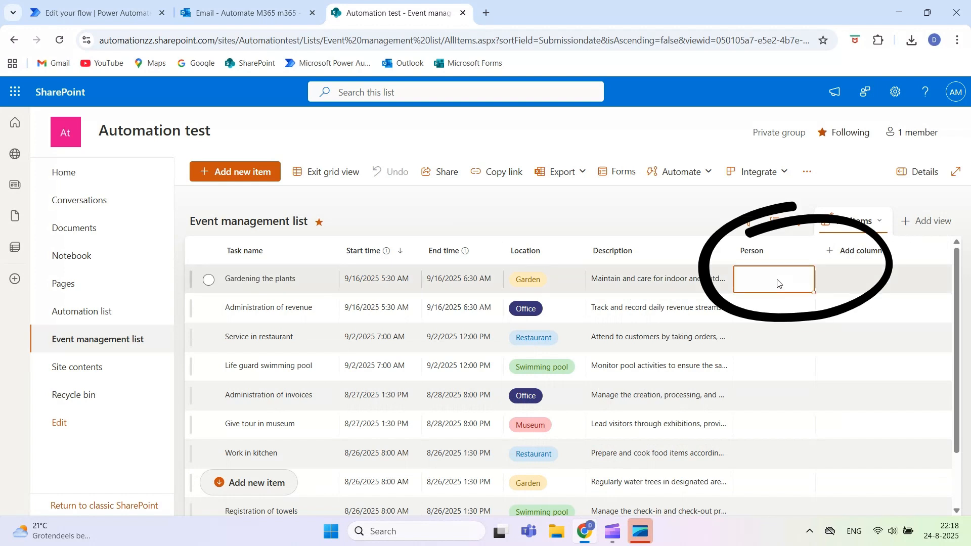
click(778, 282)
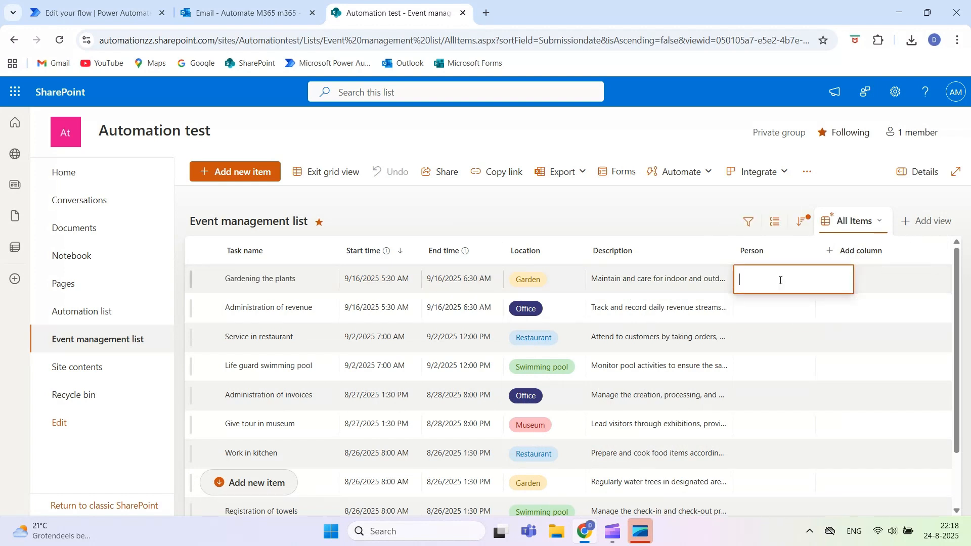
text(auto)
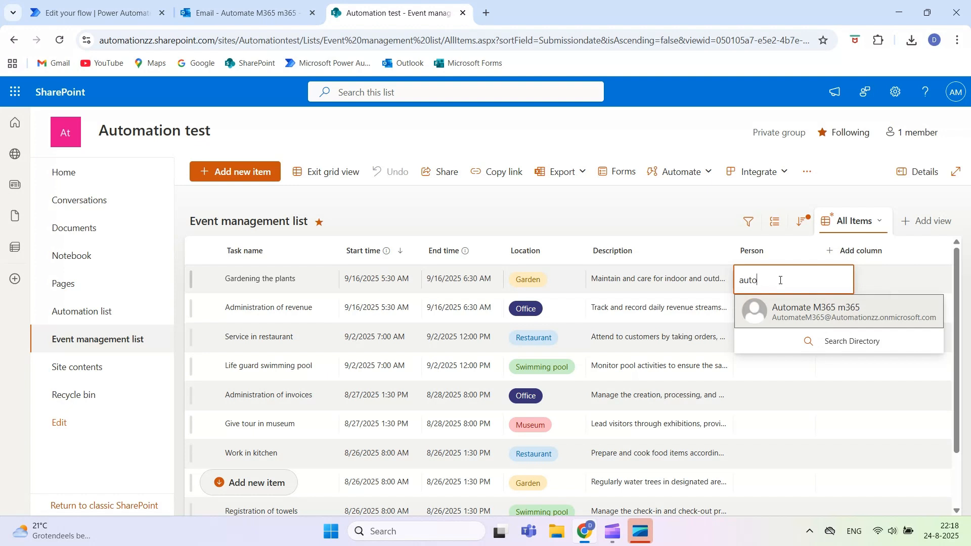
click(796, 320)
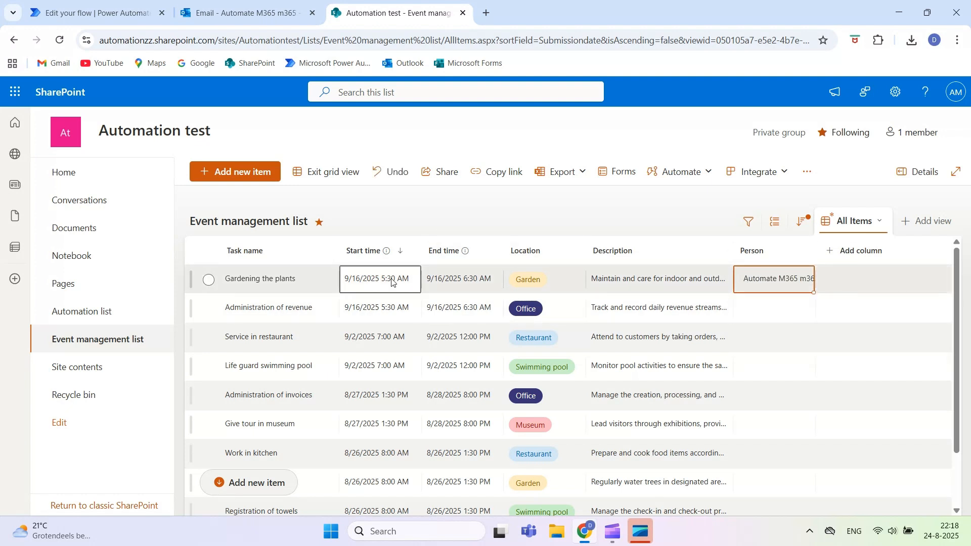
key(F5)
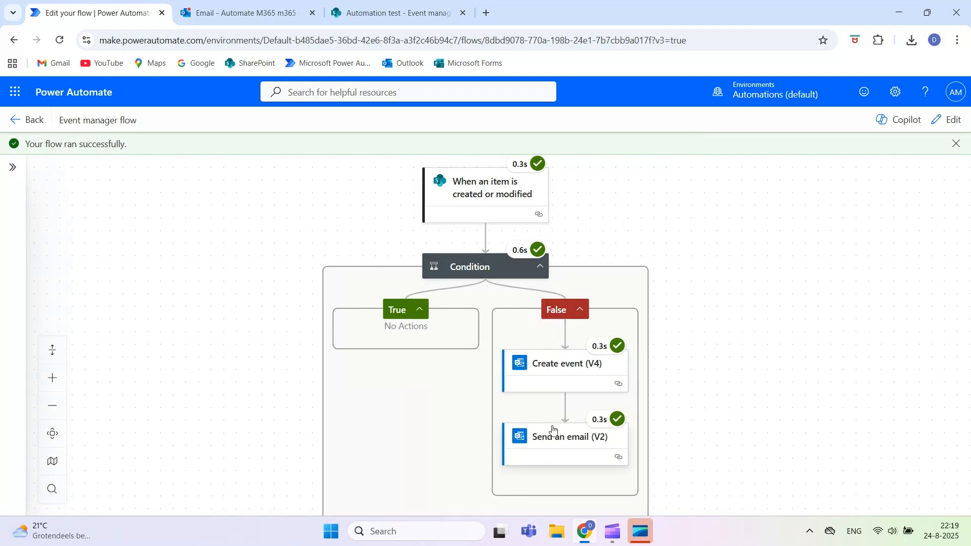
- Switch to Outlook, open the "Event Gardening the plants" email and examine its start and end times
click(237, 16)
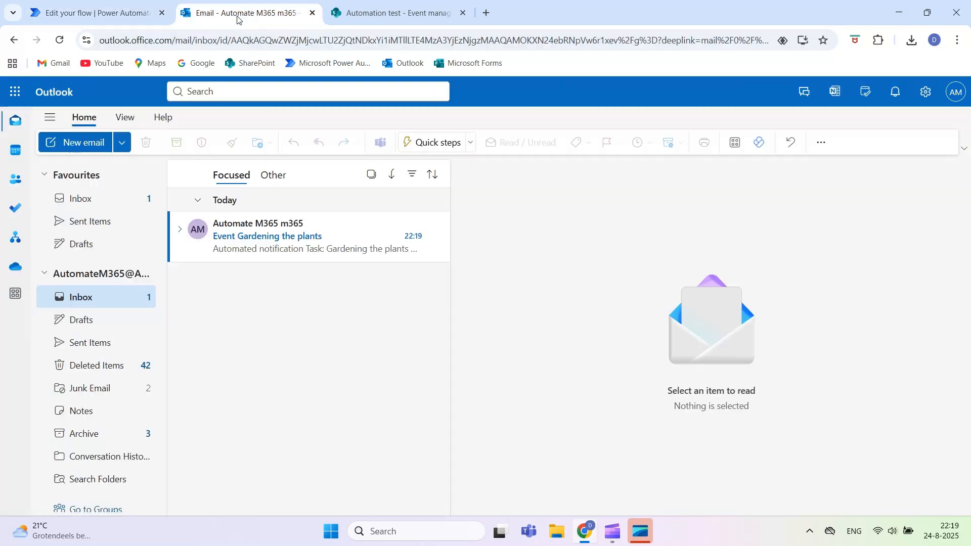
click(273, 248)
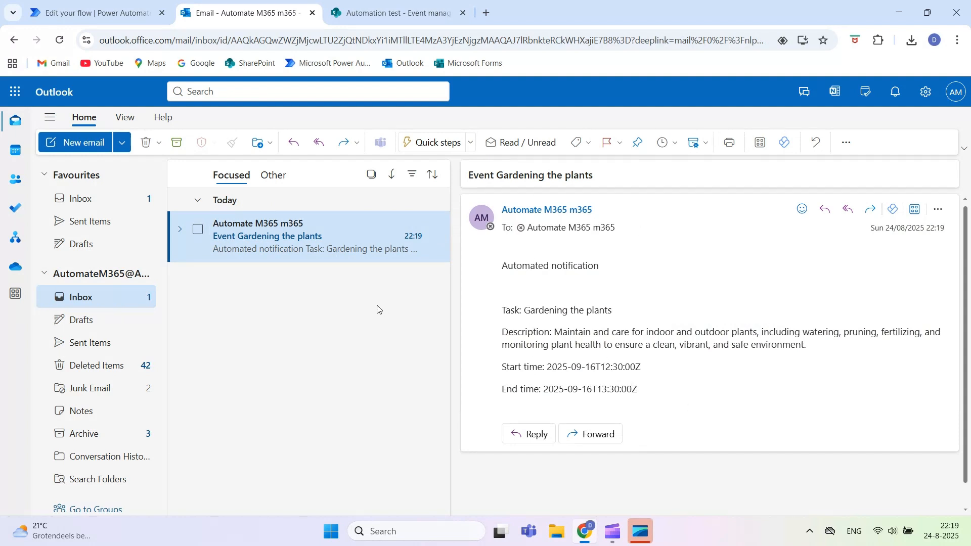
drag(548, 366, 641, 361)
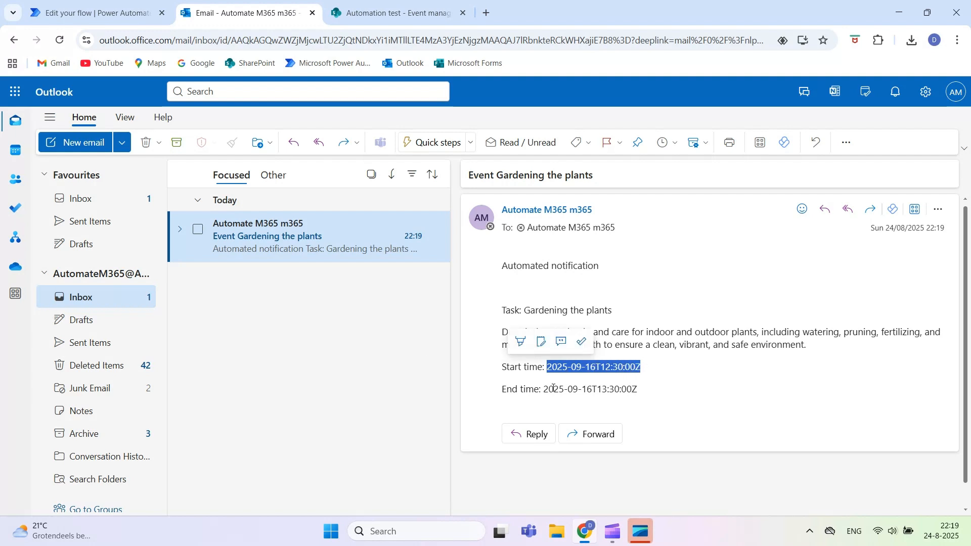
drag(544, 390, 642, 392)
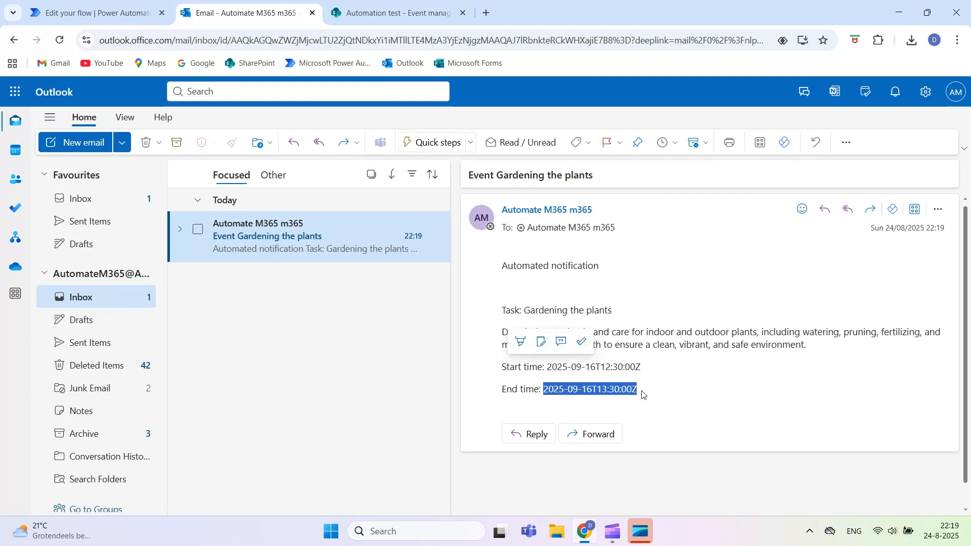
click(657, 397)
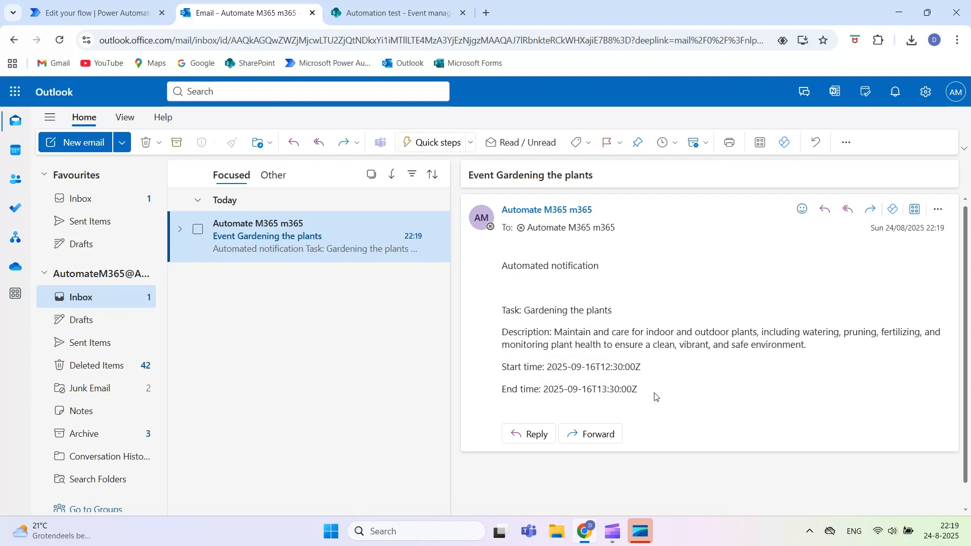
- Open the Outlook calendar and go to the midday hours of the work week 15–19 September 2025
click(18, 150)
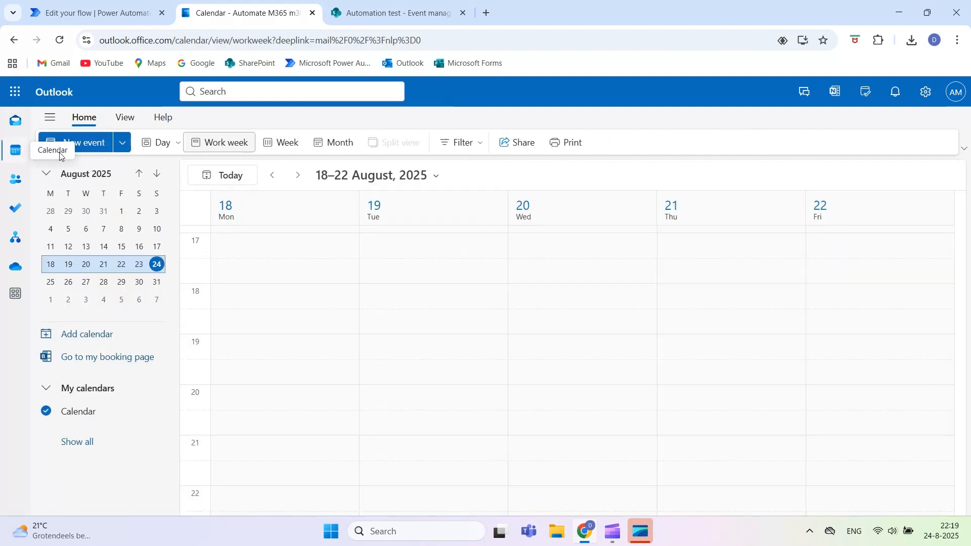
click(298, 175)
click(298, 176)
click(298, 175)
click(299, 178)
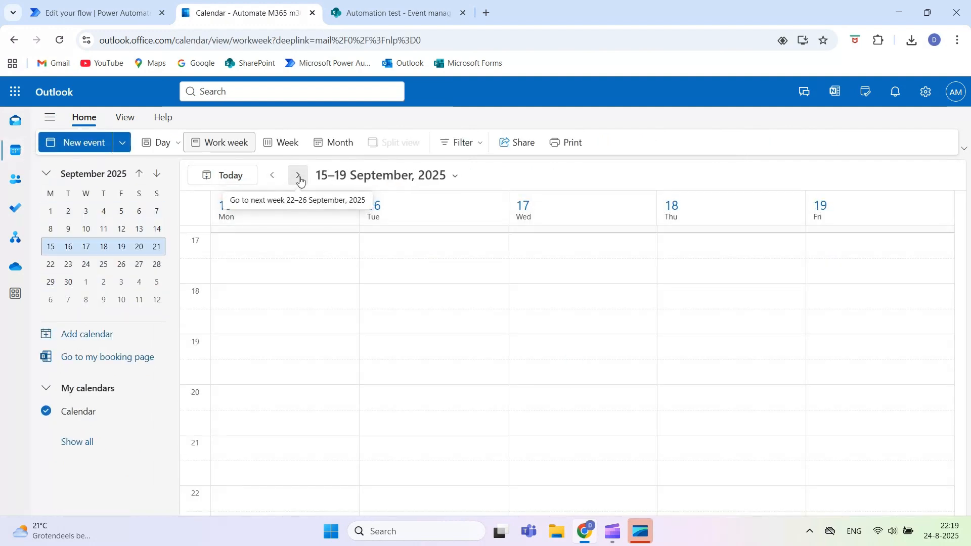
scroll(387, 306, up, 2)
scroll(387, 306, up, 3)
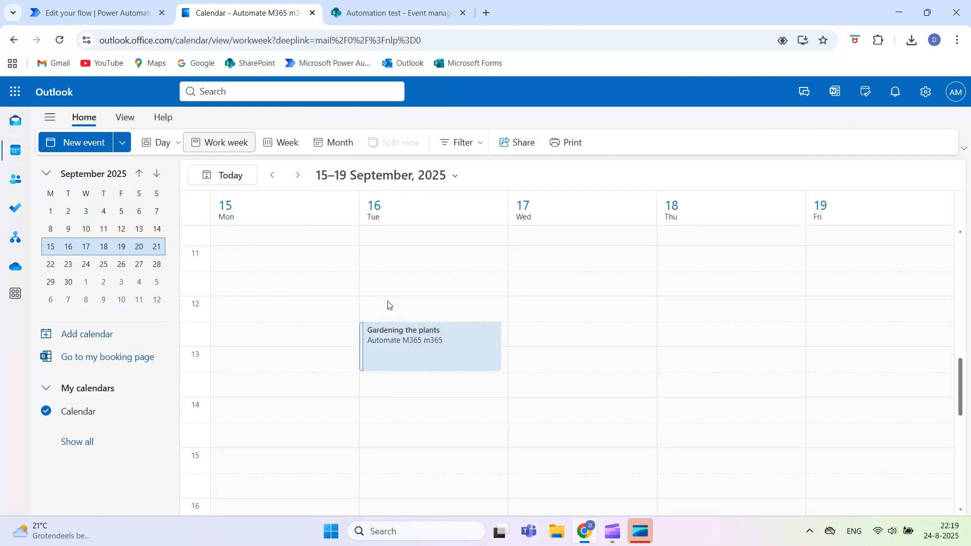
- Open the full details of the "Gardening the plants" event on 16 September and examine its time, description and location
click(421, 347)
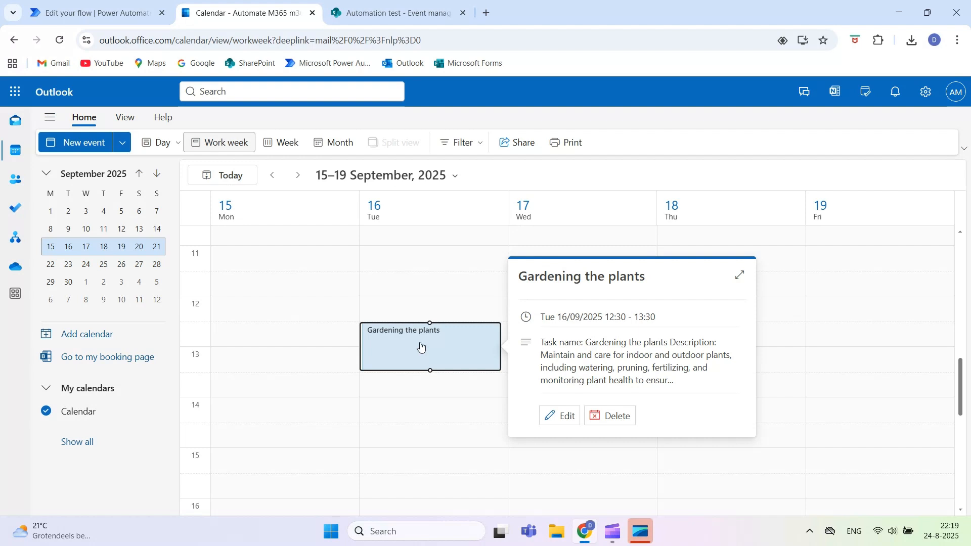
double_click(421, 347)
drag(240, 317, 172, 269)
click(284, 330)
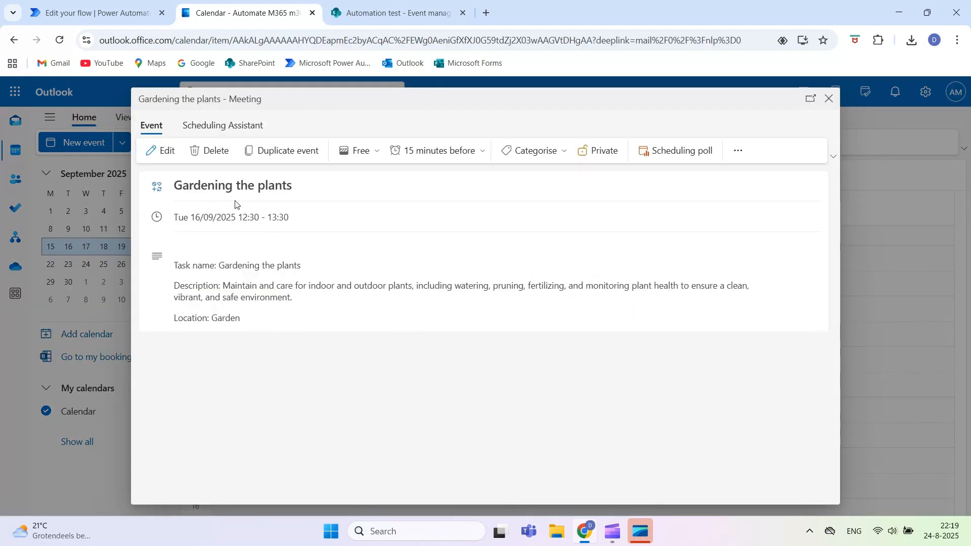